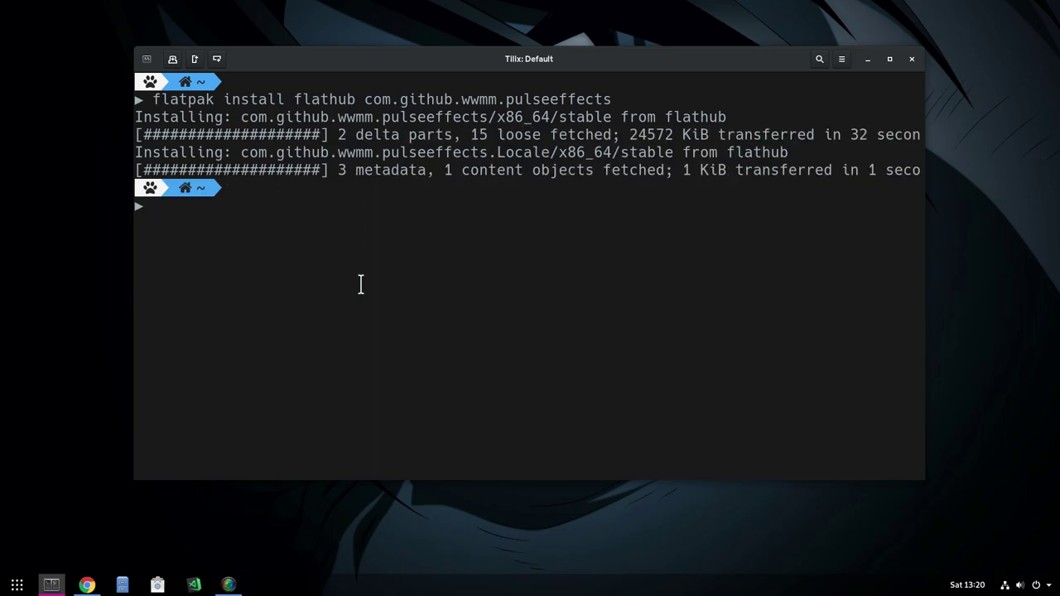
Copy the package ID com.github.wwmm.pulseeffects from the flatpak install command
left_click_drag(394, 98, 590, 93)
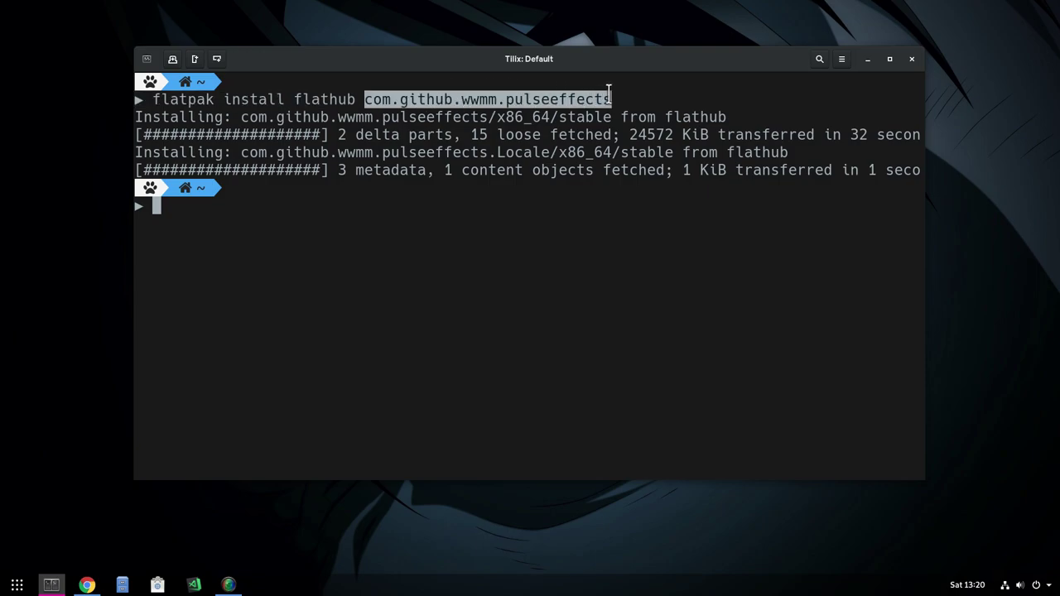
right_click(599, 96)
left_click(609, 139)
left_click(469, 288)
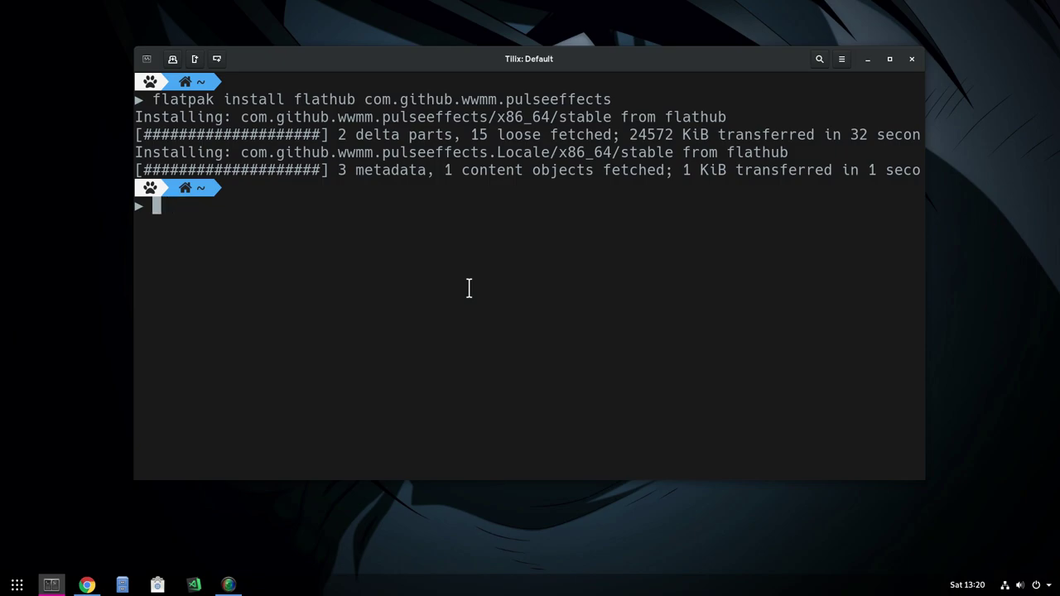
Clear the terminal, run flatpak info com.github.wwmm.pulseeffects with the copied ID and highlight the Runtime line of its output
type("clear")
key("Return")
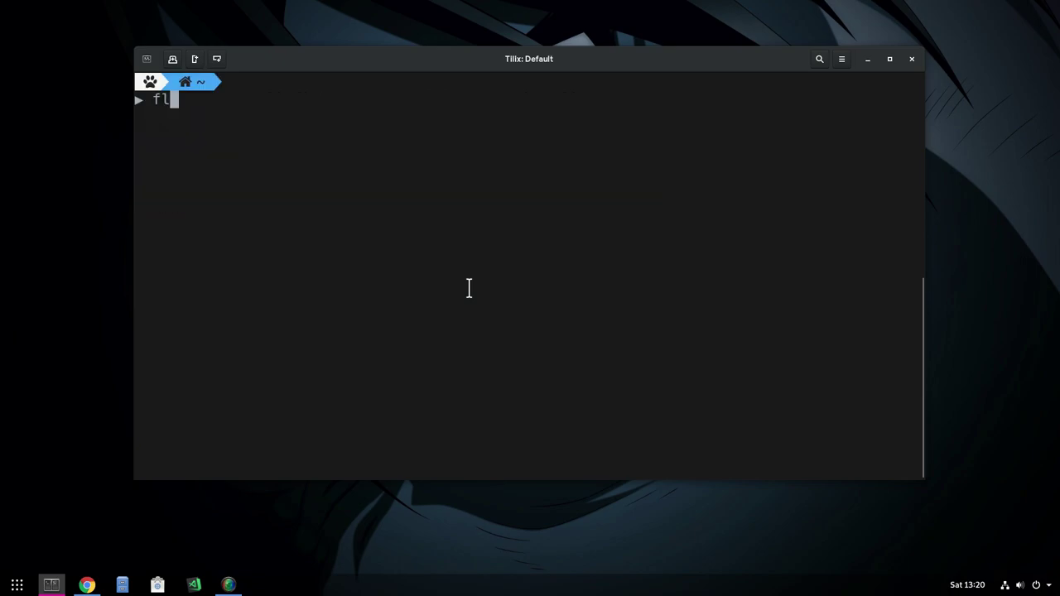
type("flatpak info")
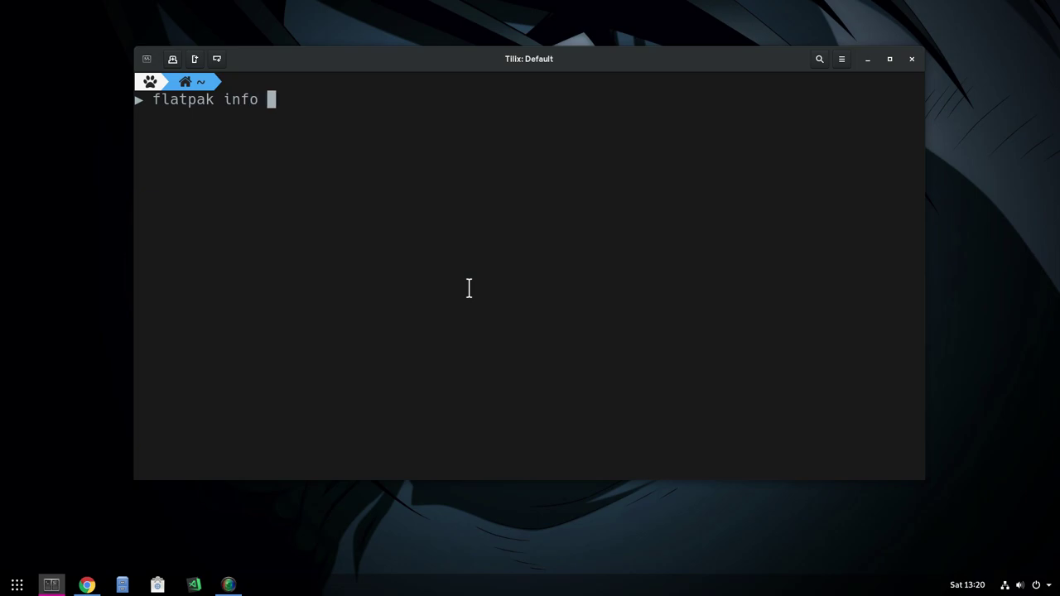
right_click(469, 289)
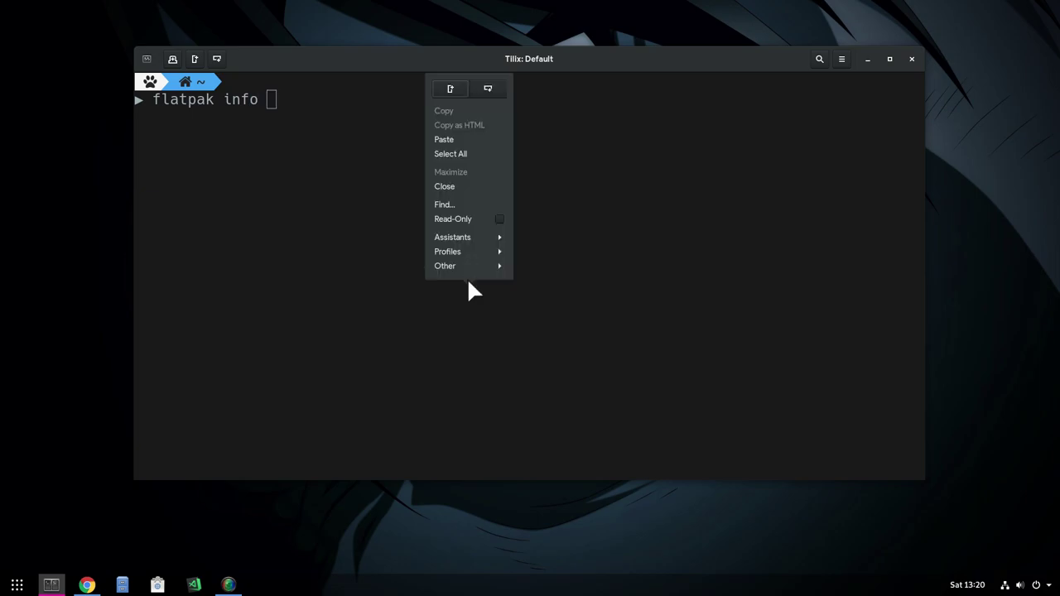
left_click(483, 139)
key("Return")
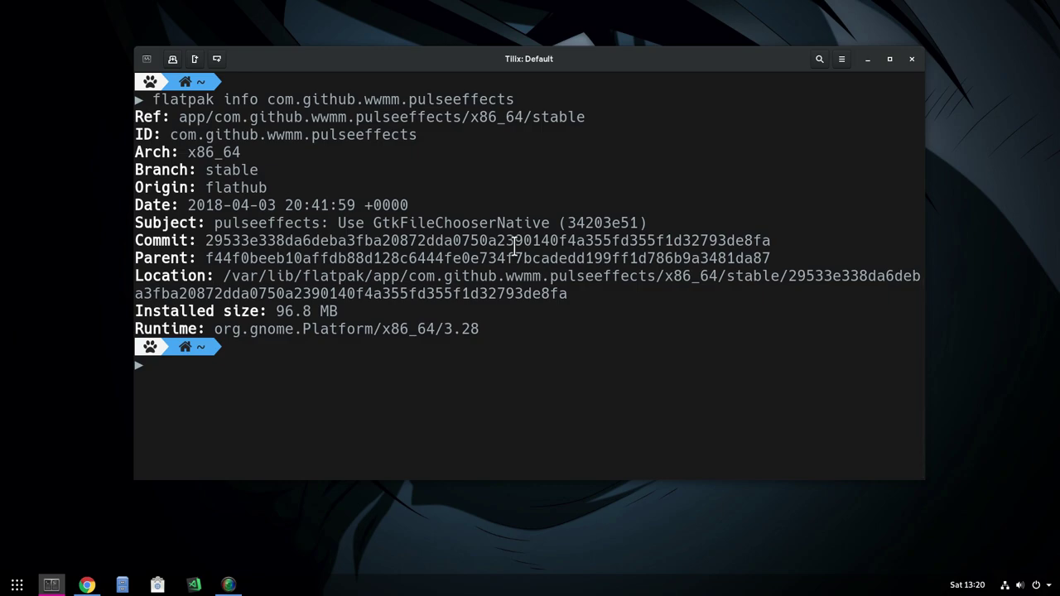
triple_click(453, 329)
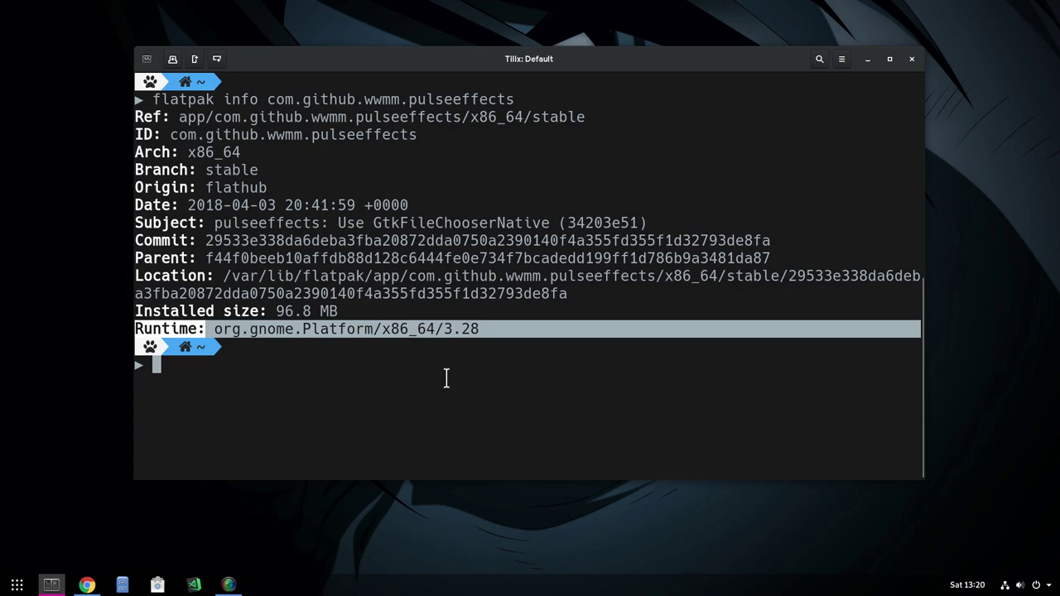
Hide the terminal and open Attack on Titan - The Reluctant Heroes.webm from the Home folder with GNOME MPV
key("super+h")
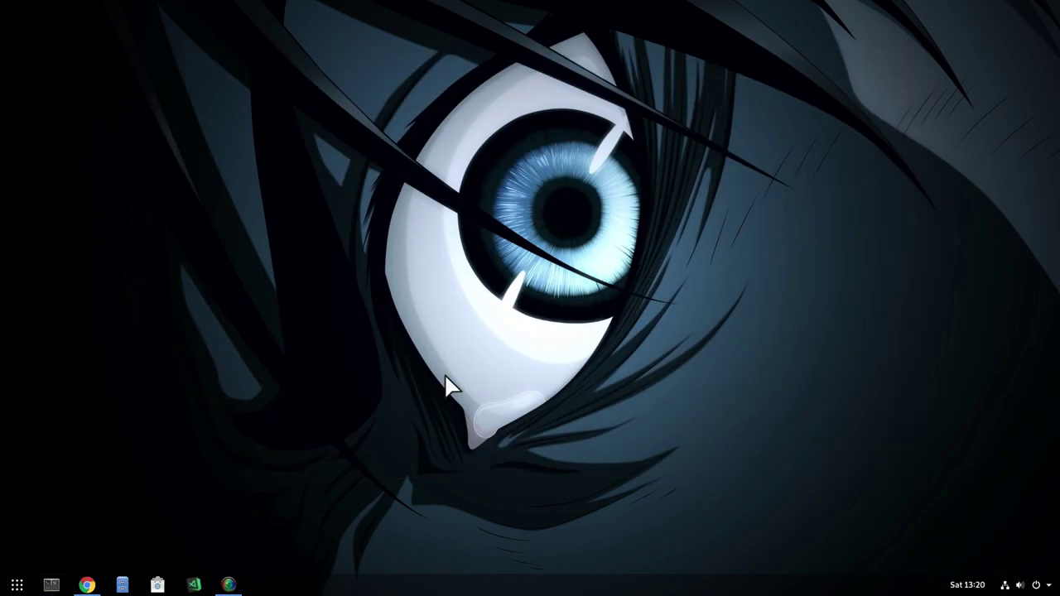
left_click(129, 582)
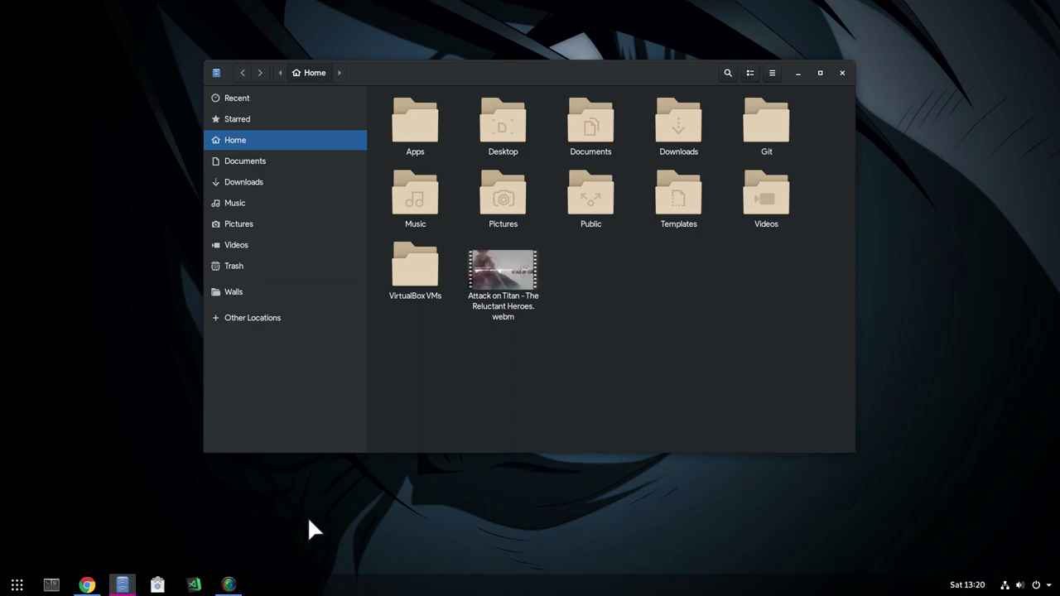
right_click(482, 295)
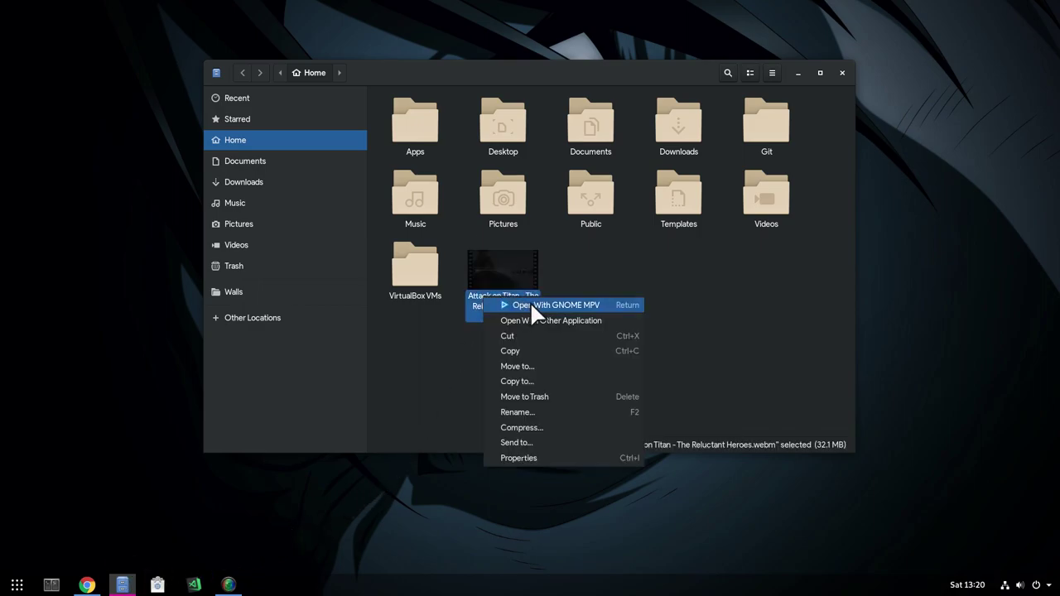
left_click(531, 305)
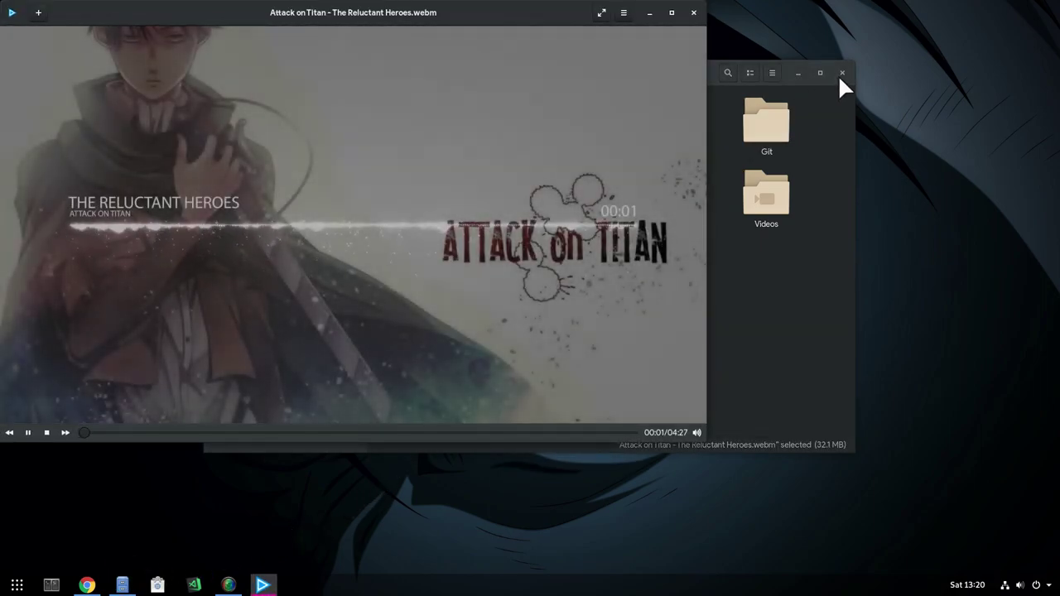
Close the file manager and dock the video player along the screen's left edge, narrowed to about a quarter of the width
left_click(840, 72)
left_click_drag(530, 10, 5, 137)
left_click_drag(513, 119, 265, 126)
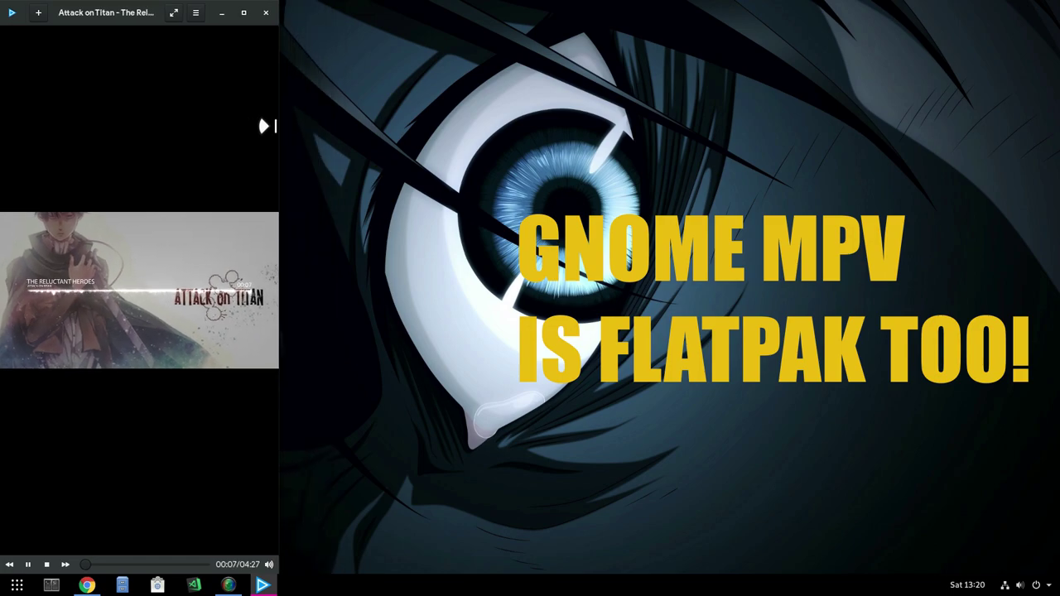
Launch PulseEffects, place its window beside the video player and make it tall enough to show the whole effects list
key("super")
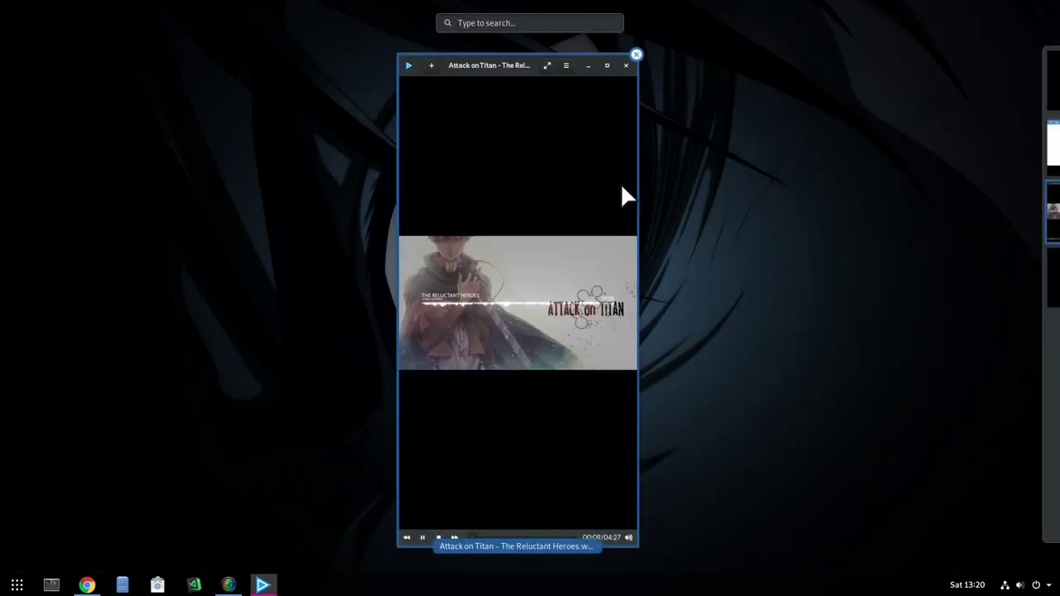
type("pul")
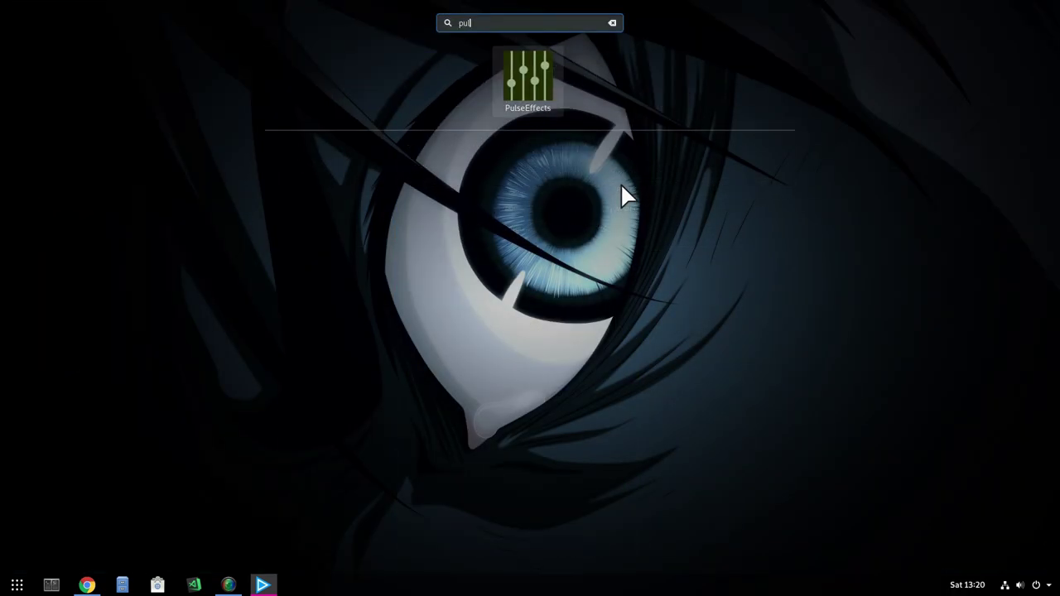
key("Return")
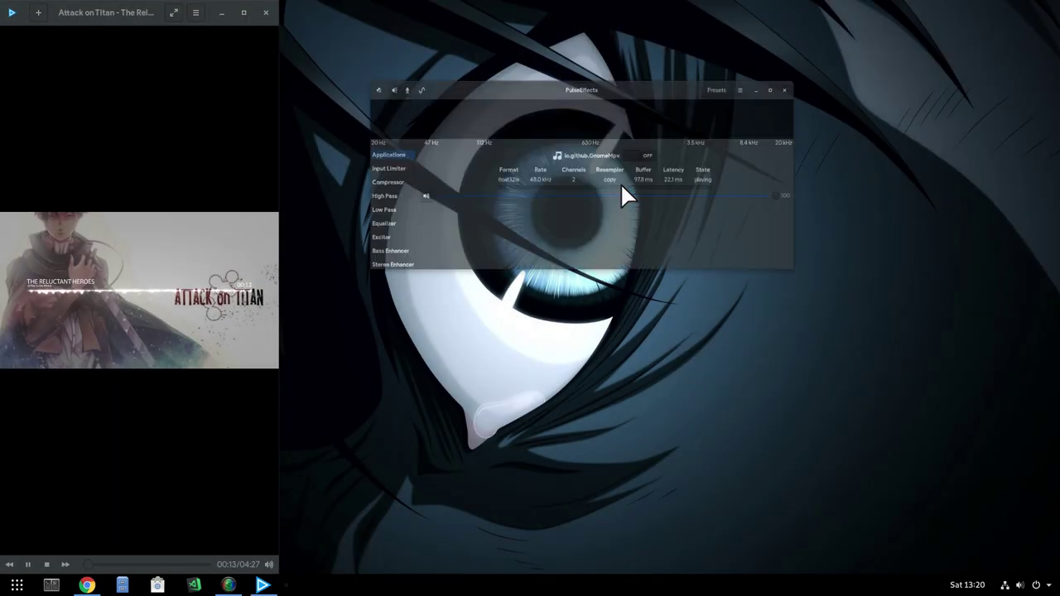
left_click_drag(518, 27, 597, 23)
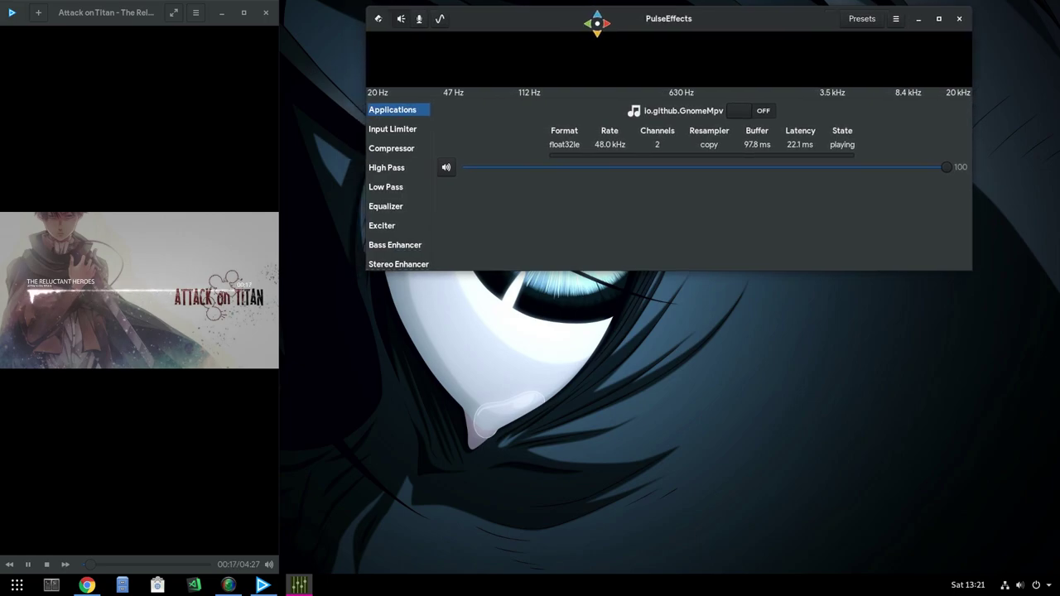
left_click_drag(659, 259, 665, 473)
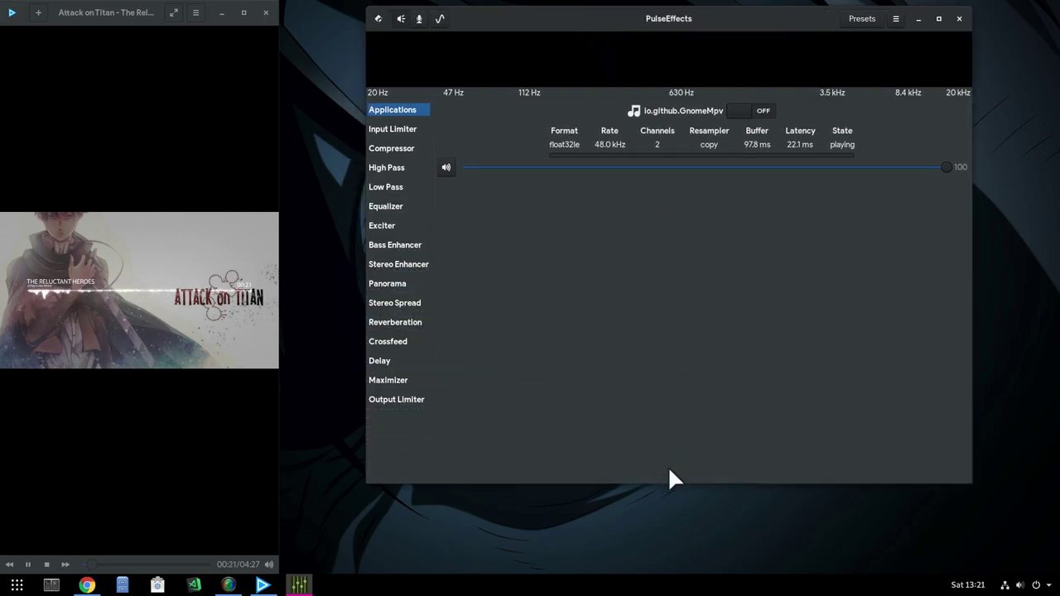
Enable PulseEffects processing for io.github.GnomeMpv and turn on the Input Limiter
left_click(740, 111)
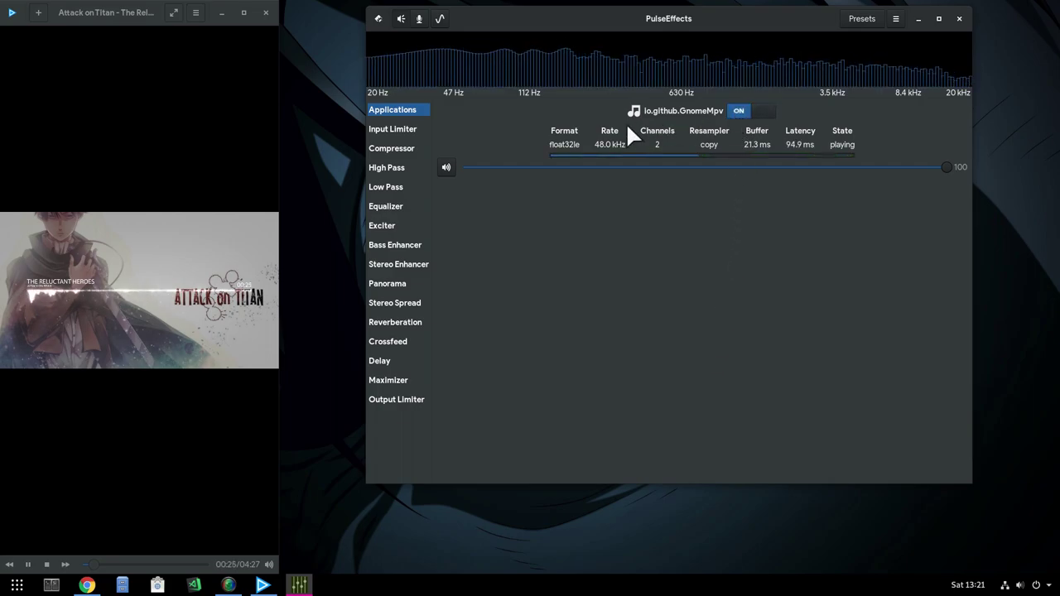
left_click(404, 129)
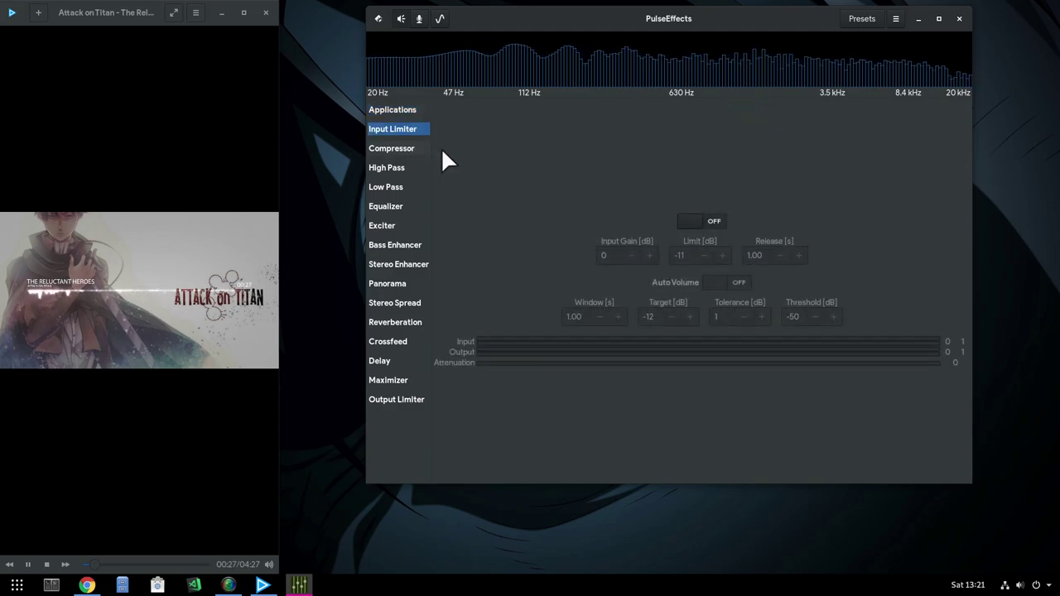
left_click_drag(508, 179, 510, 207)
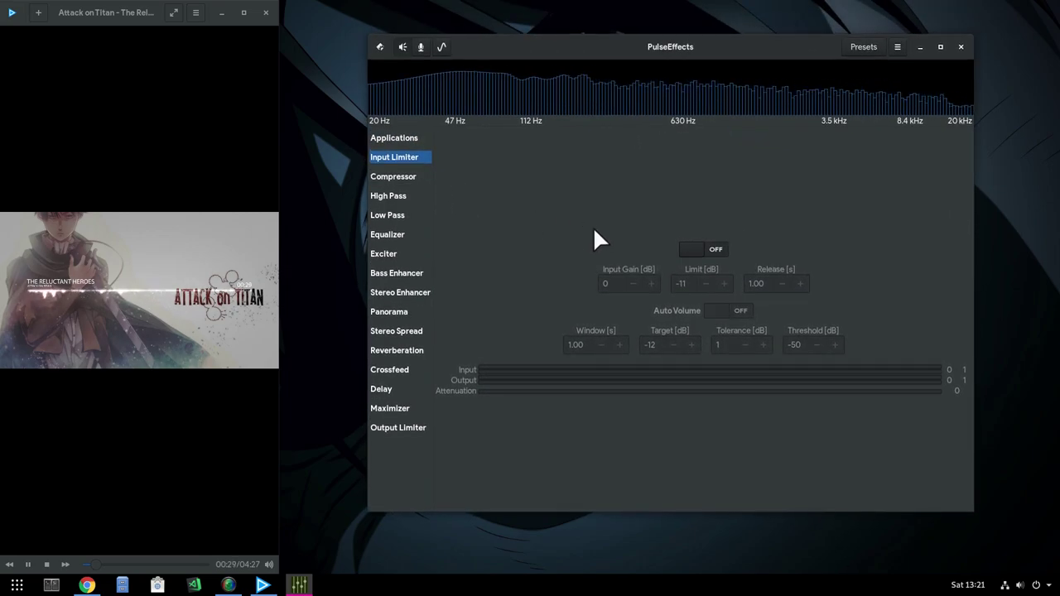
left_click(687, 250)
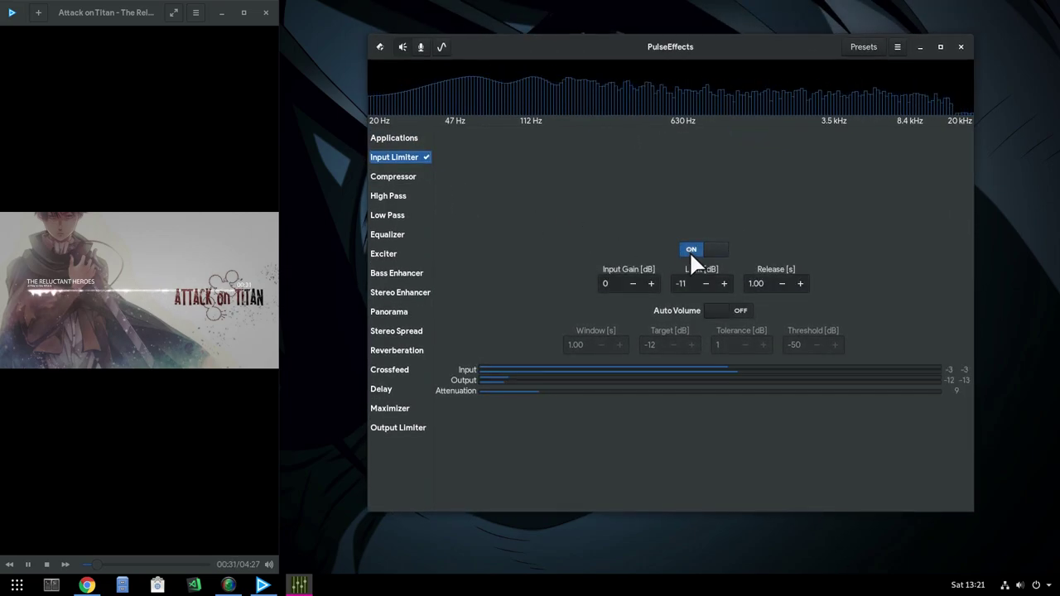
Lower the Input Limiter's limit a few steps, raise it to 0 dB, and turn the limiter off
left_click(706, 281)
left_click(705, 282)
left_click(706, 281)
left_click(705, 281)
left_click(724, 283)
left_click(724, 283)
left_click(724, 283)
left_click(724, 283)
left_click(724, 283)
left_click(724, 283)
left_click(723, 283)
left_click(724, 284)
left_click(724, 283)
left_click(724, 283)
left_click(724, 283)
left_click(724, 283)
left_click(724, 284)
left_click(724, 283)
left_click(724, 283)
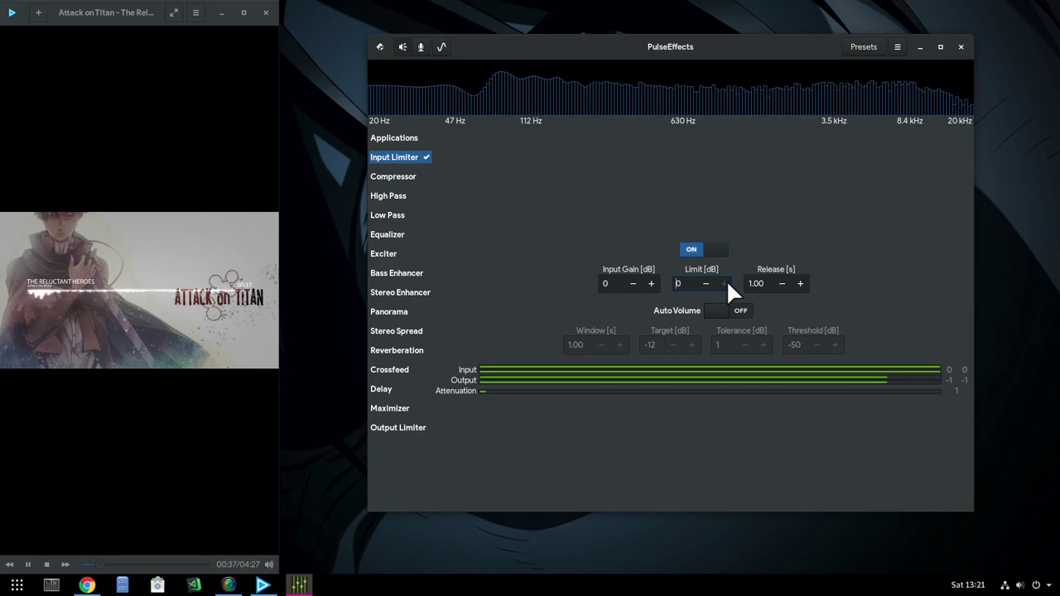
left_click(712, 249)
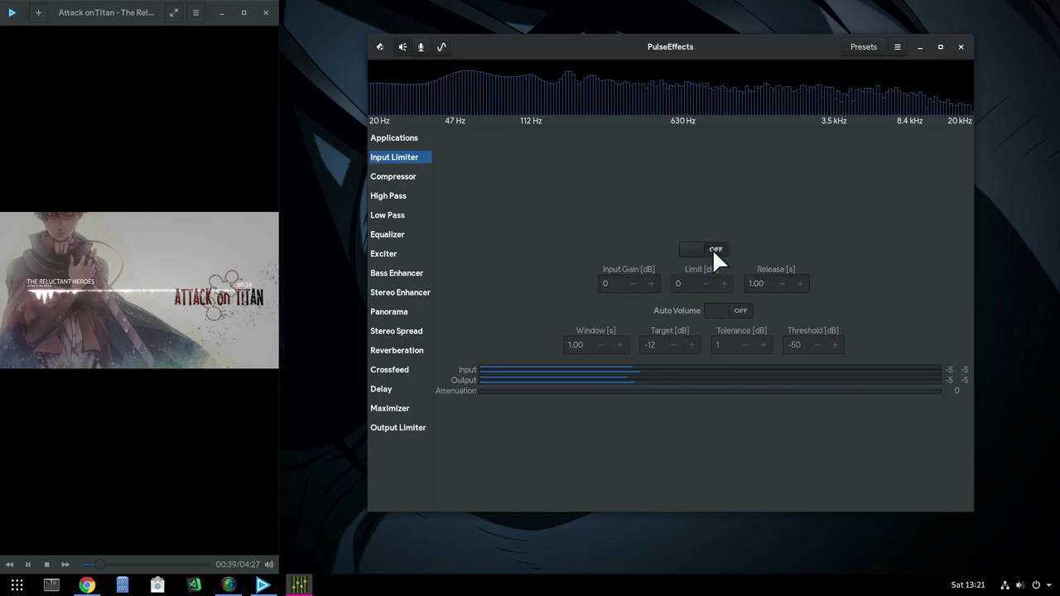
Try the Compressor by turning it on and off again with its existing settings
left_click(414, 176)
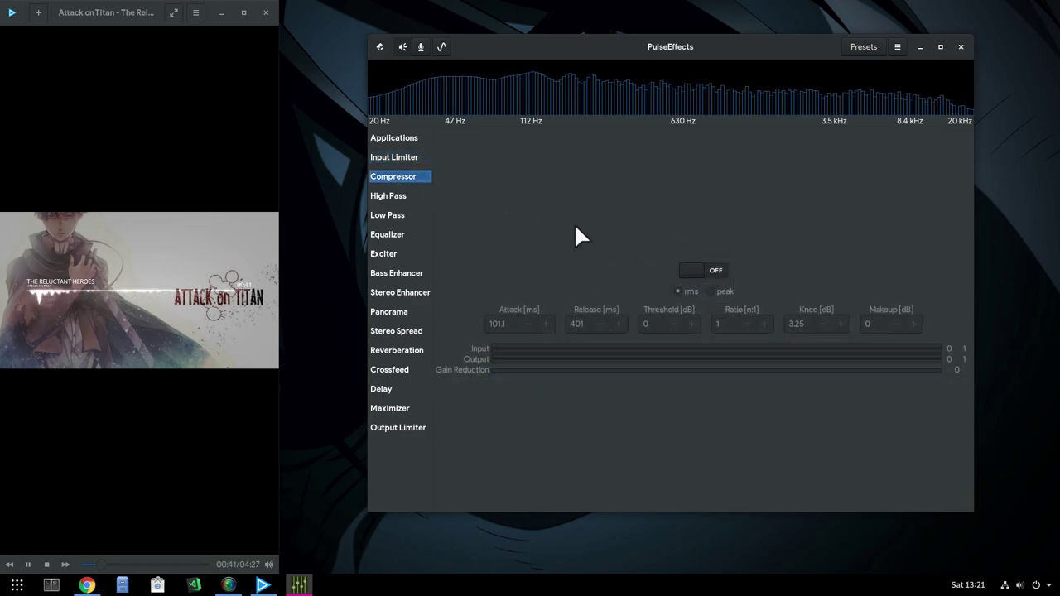
left_click(708, 271)
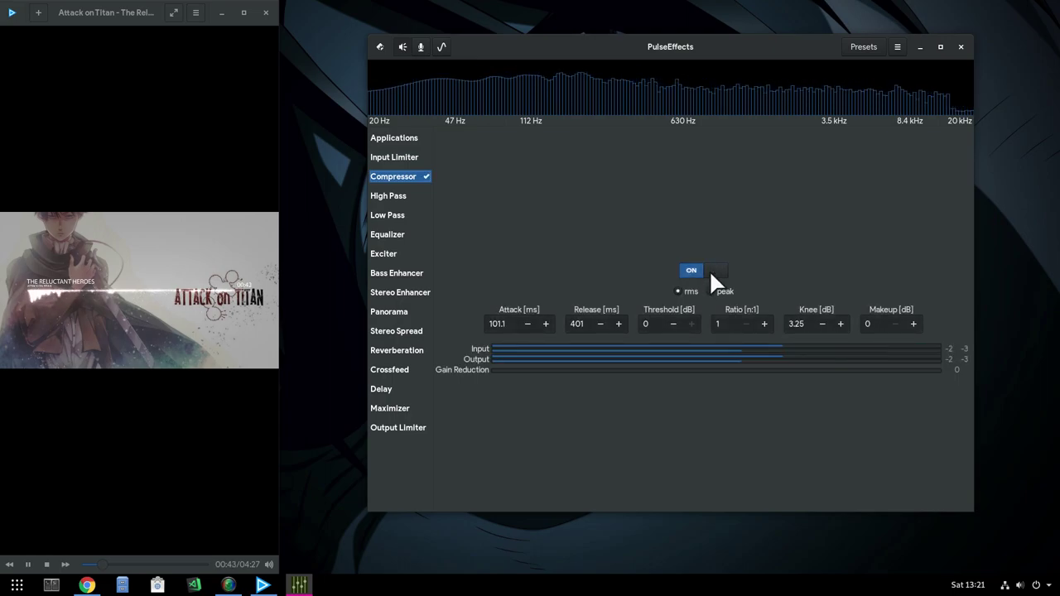
left_click(709, 270)
Try the High Pass and Low Pass filters one after the other, turning each on and off again
left_click(390, 195)
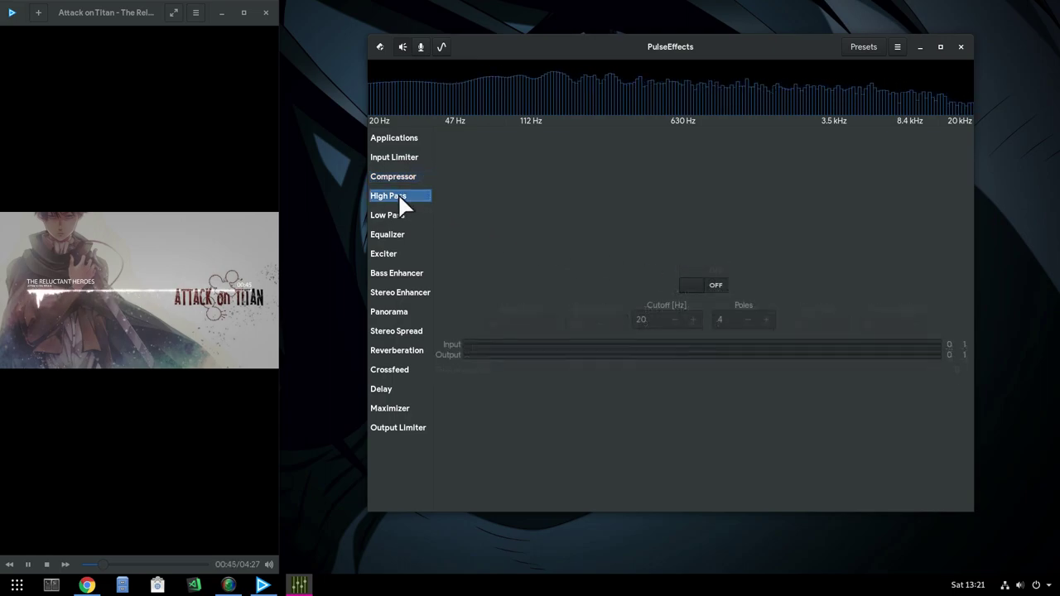
left_click(701, 280)
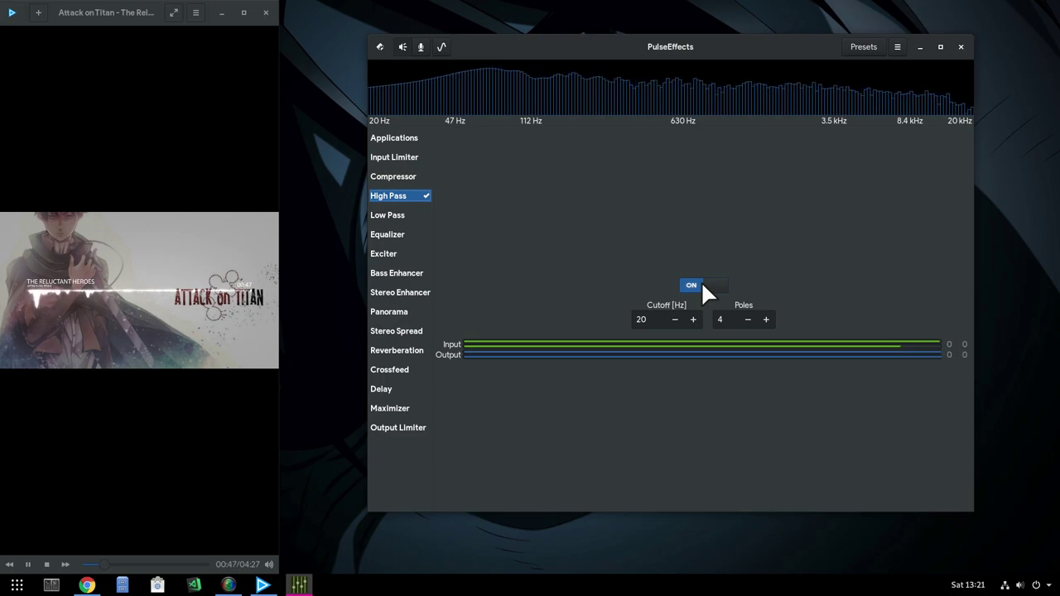
left_click(700, 280)
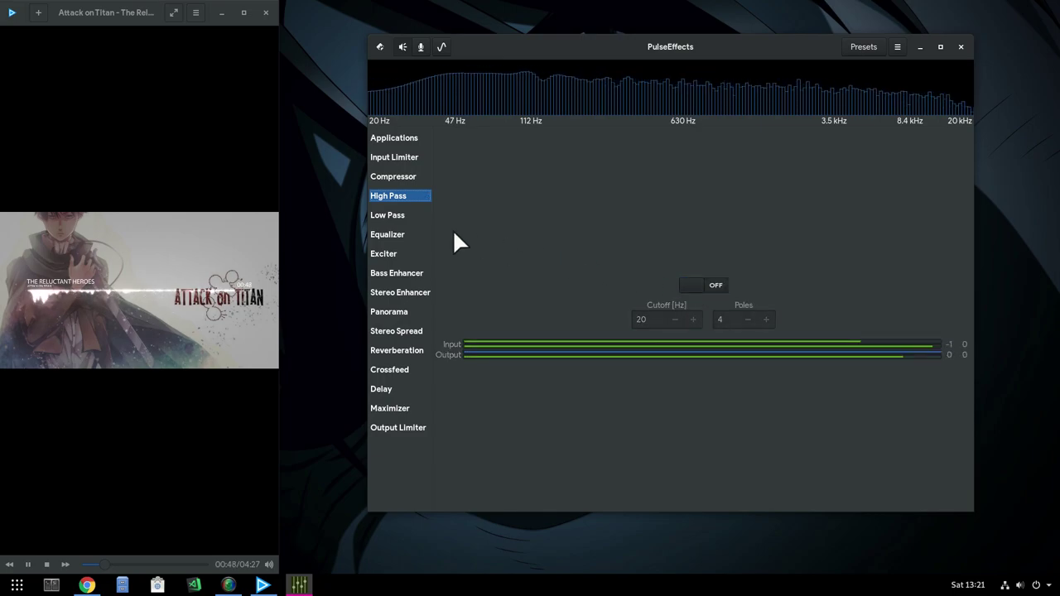
left_click(391, 214)
left_click(696, 282)
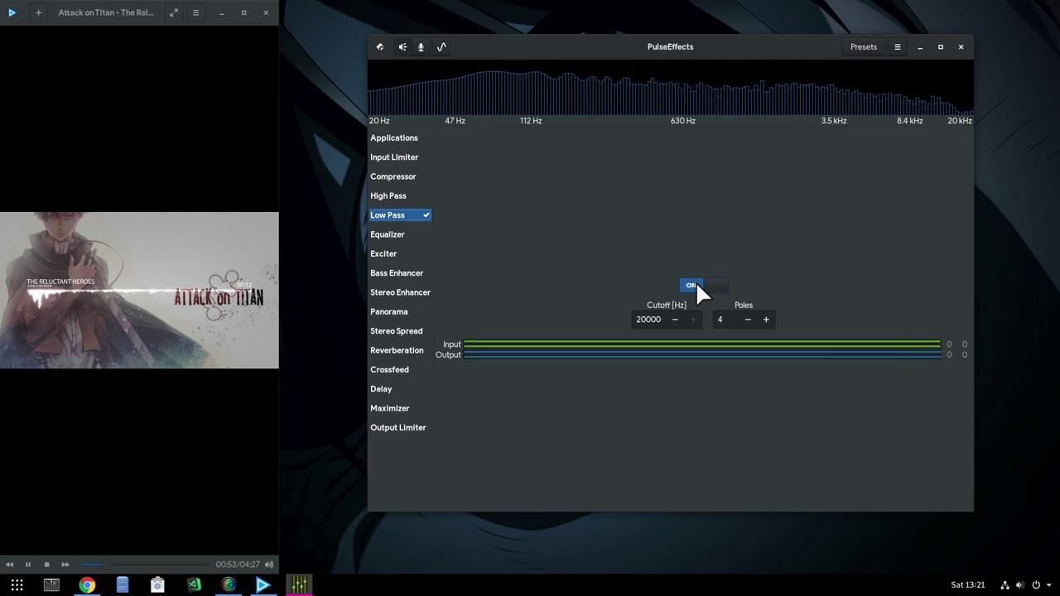
left_click(695, 281)
Turn on the Equalizer, lower the 1.4kHz band to -1, and turn the Equalizer off
left_click(396, 234)
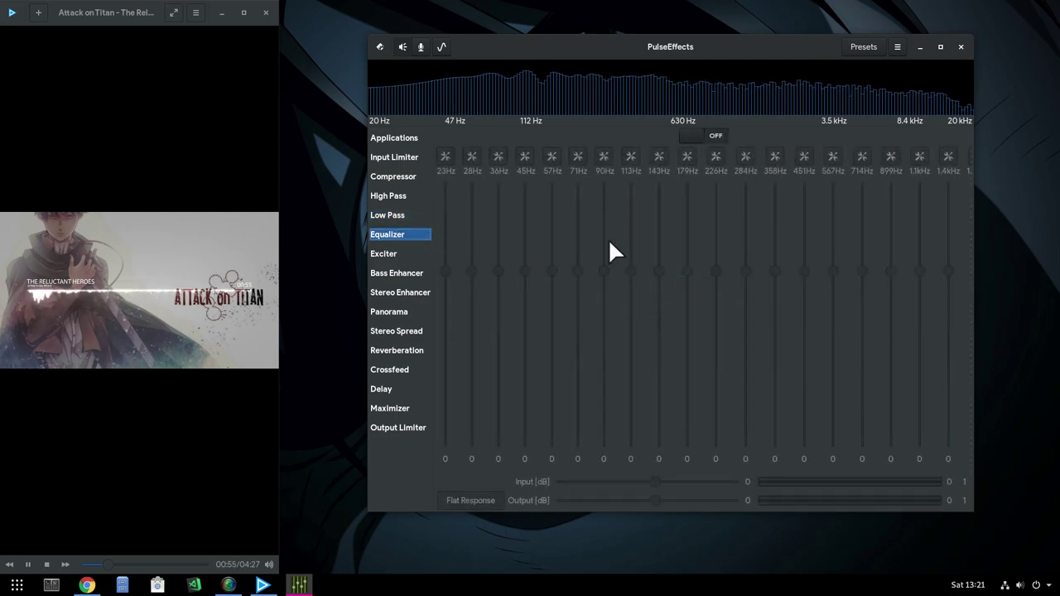
left_click(689, 136)
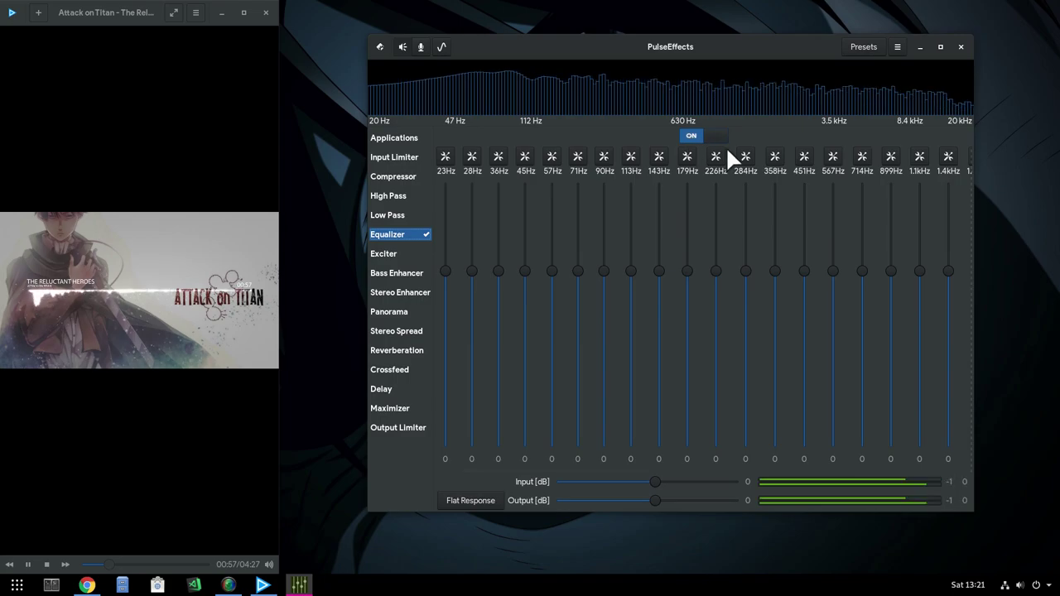
mouse_move(948, 270)
left_mouse_down()
mouse_move(958, 447)
mouse_move(956, 180)
mouse_move(941, 201)
mouse_move(939, 274)
left_mouse_up()
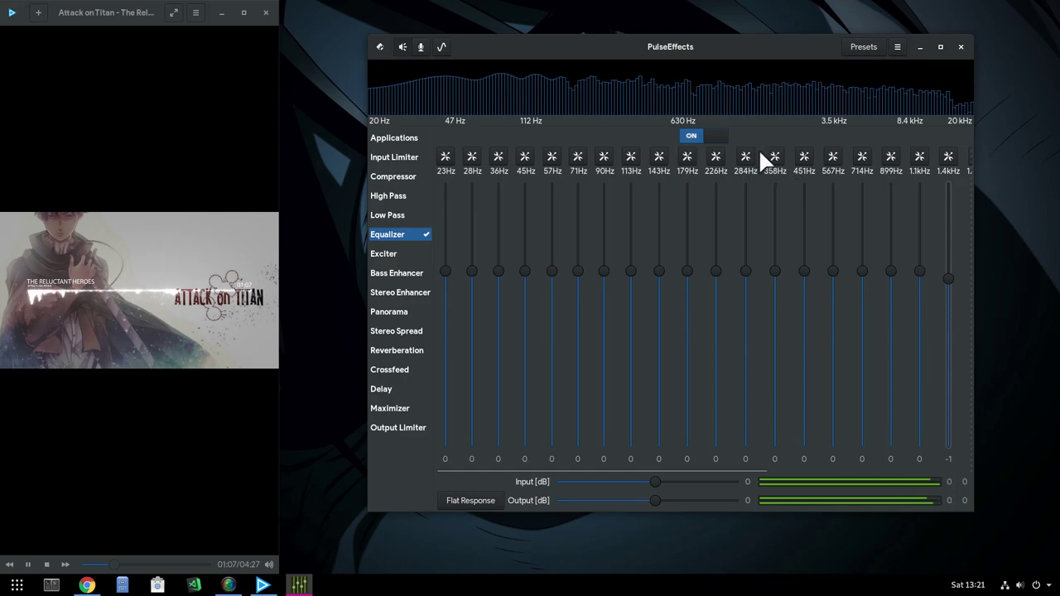
left_click(717, 135)
Try the Exciter by turning it on and off again with its existing settings
left_click(405, 254)
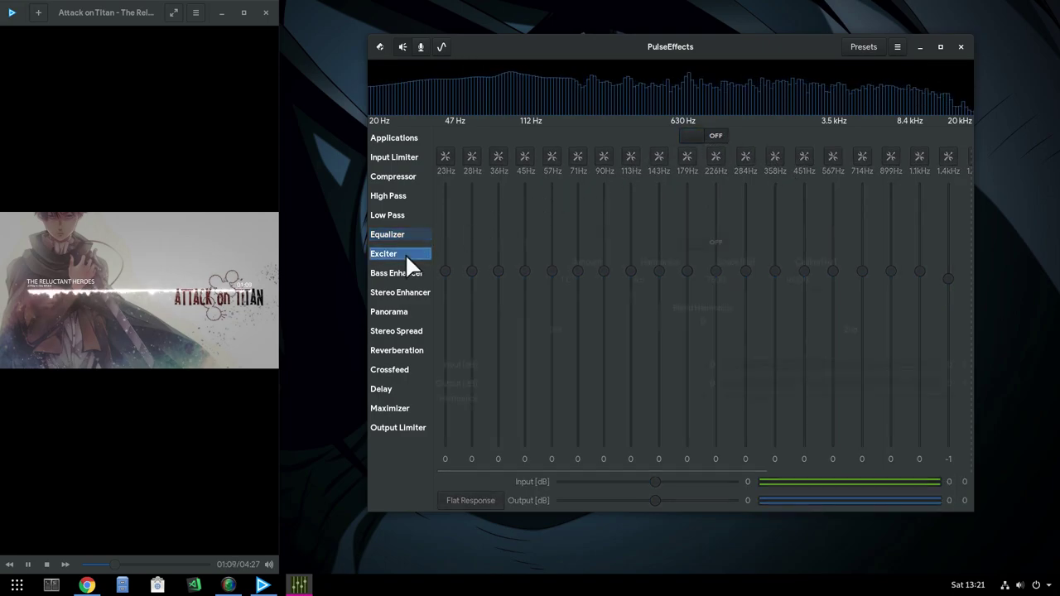
left_click(696, 241)
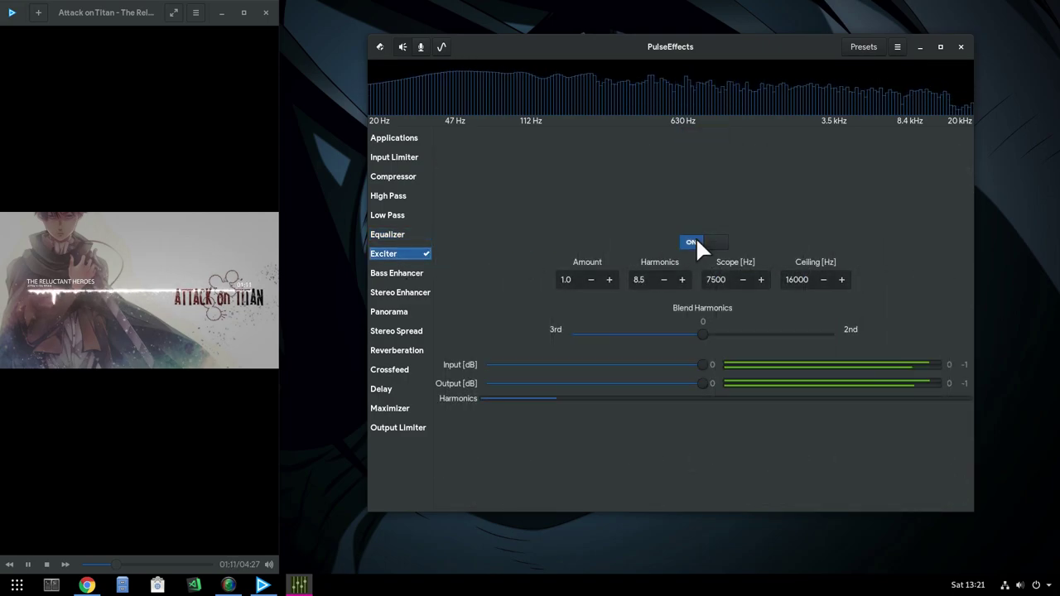
left_click(696, 241)
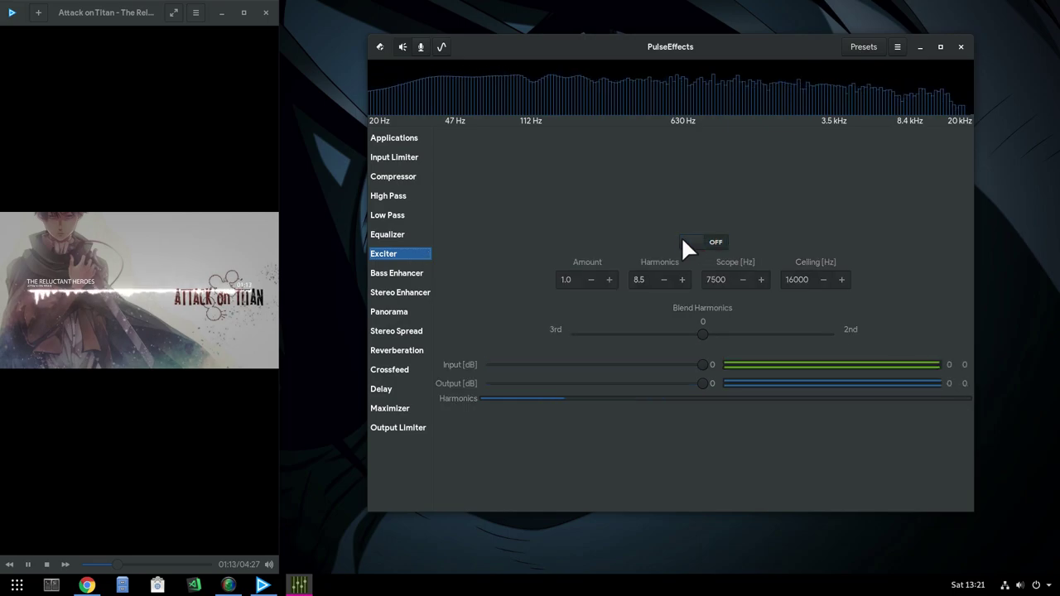
Try the Bass Enhancer by turning it on and off again with its existing settings
left_click(405, 276)
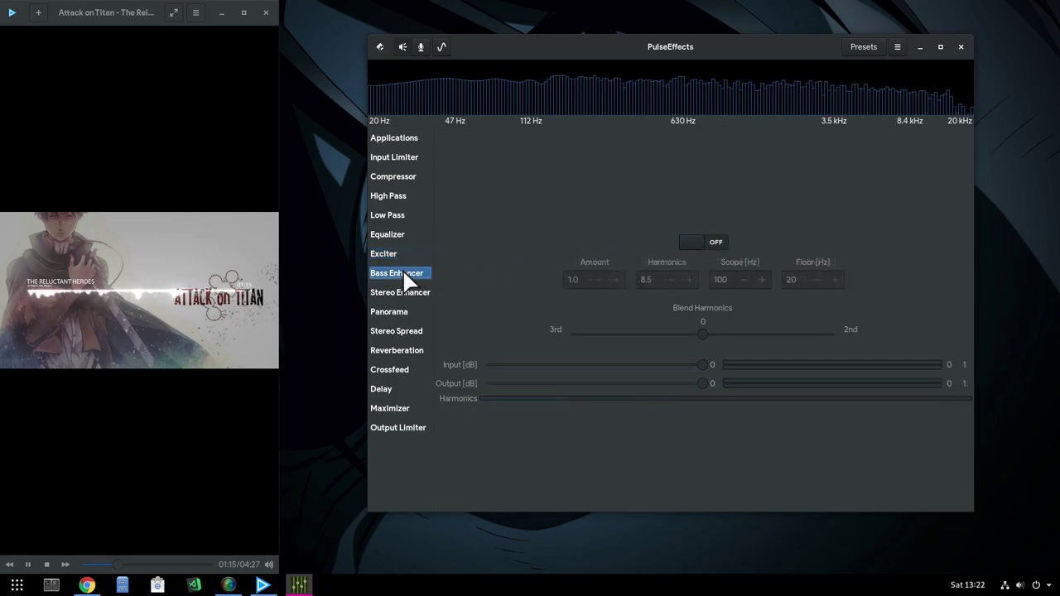
left_click(685, 241)
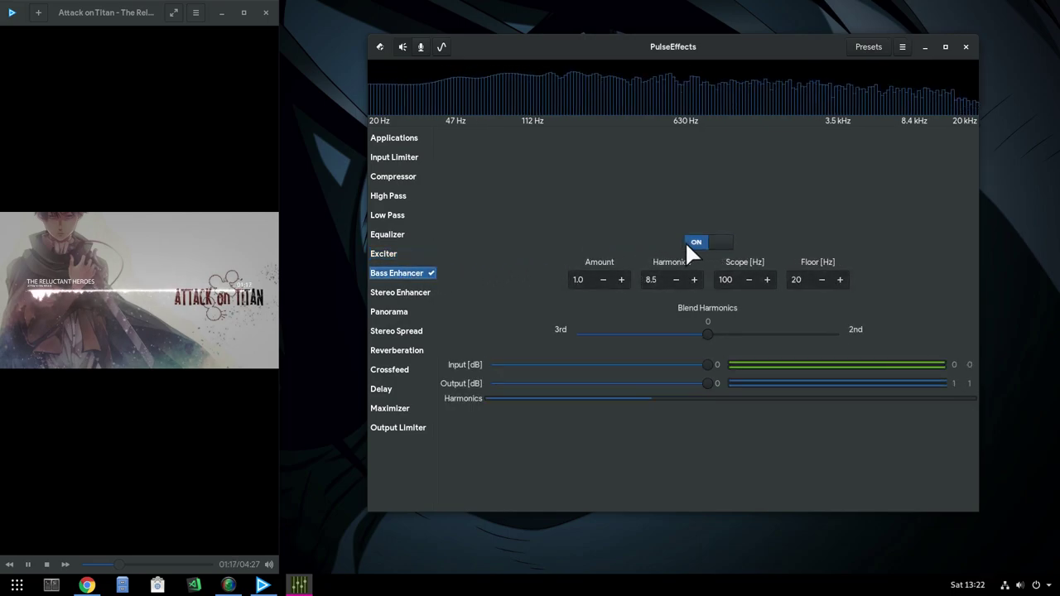
left_click(685, 241)
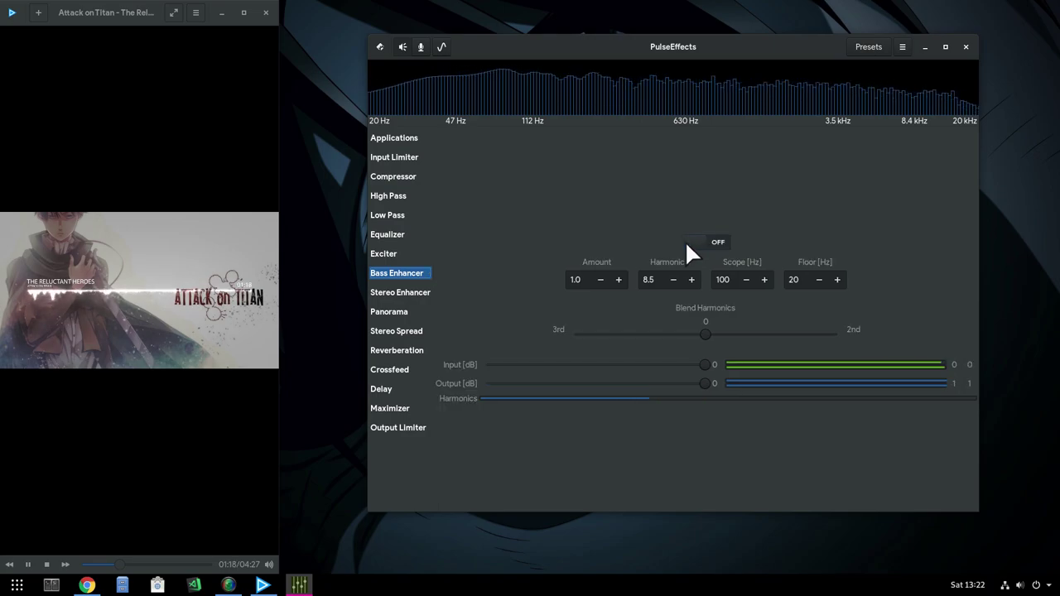
Turn on the Stereo Enhancer, raise its input gain to 1 dB, and turn the effect off
left_click(414, 294)
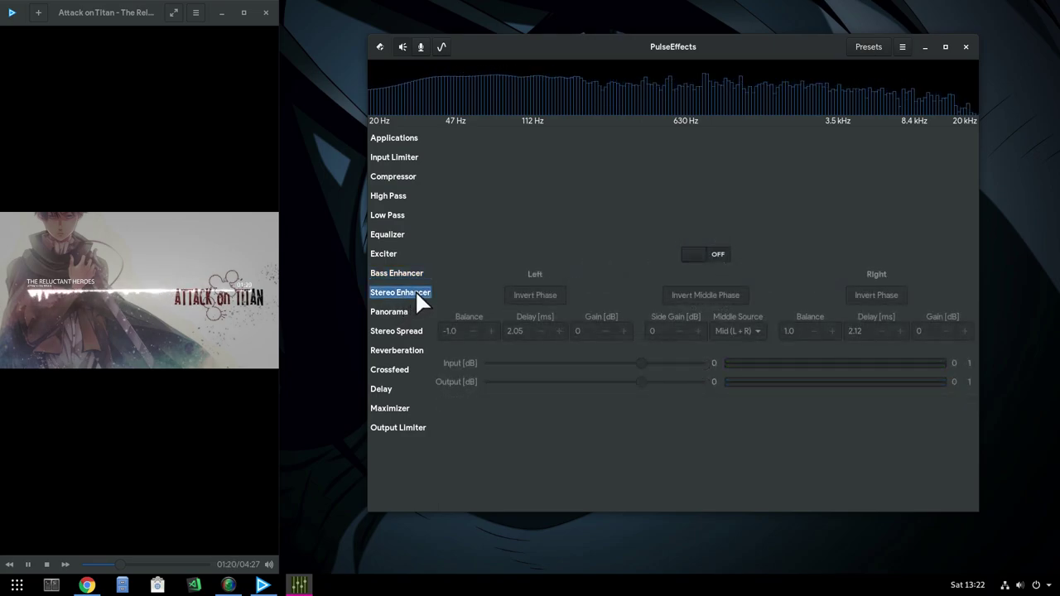
left_click(698, 255)
mouse_move(650, 362)
left_mouse_down()
mouse_move(679, 361)
mouse_move(594, 360)
mouse_move(653, 358)
left_mouse_up()
left_click(714, 255)
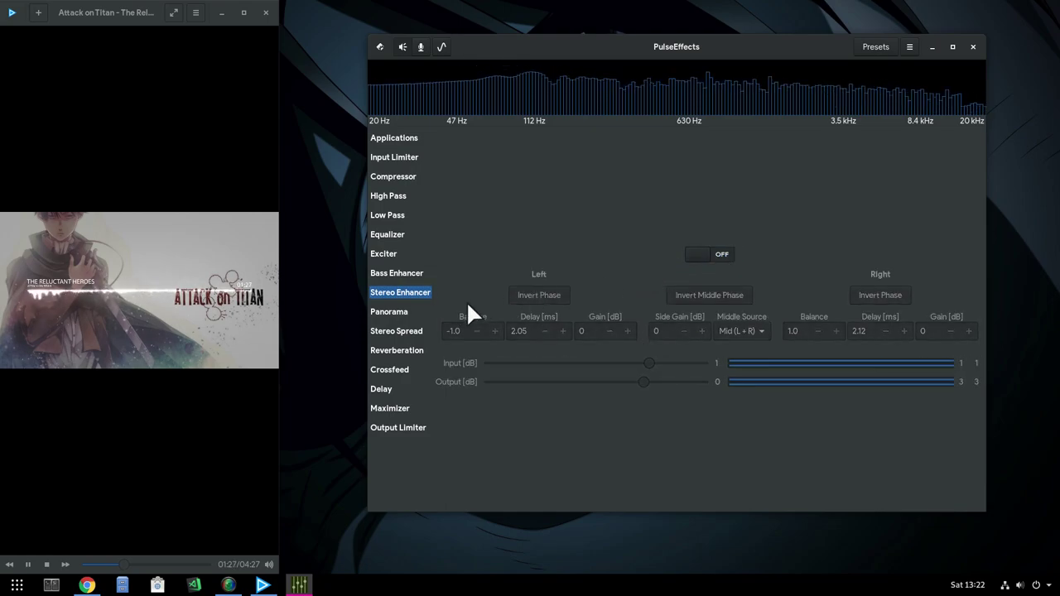
Try the Panorama and Stereo Spread effects one after the other, turning each on and off again
left_click(406, 312)
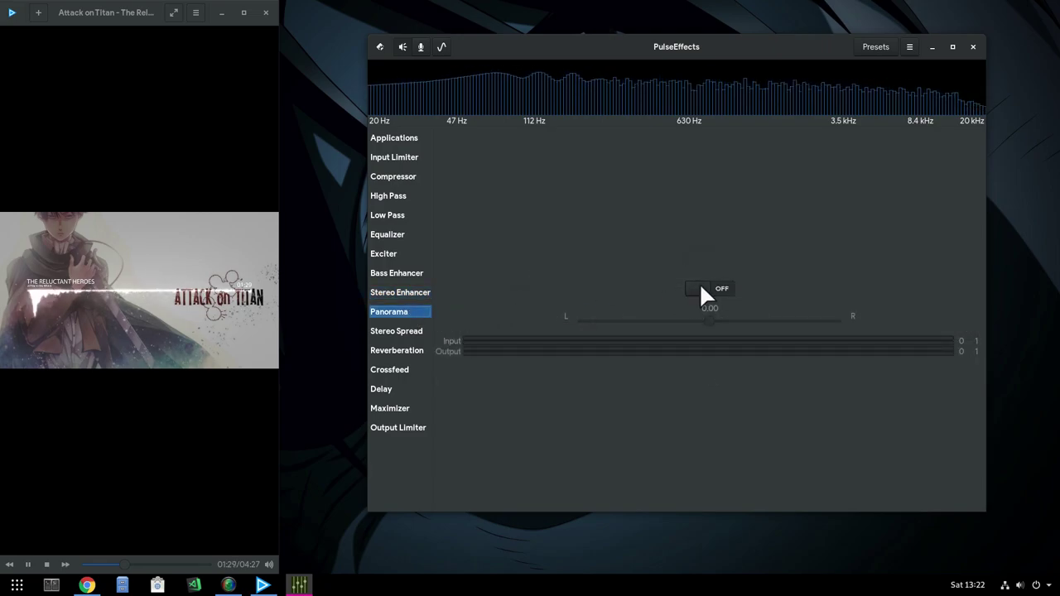
left_click(700, 291)
left_click(700, 290)
left_click(398, 331)
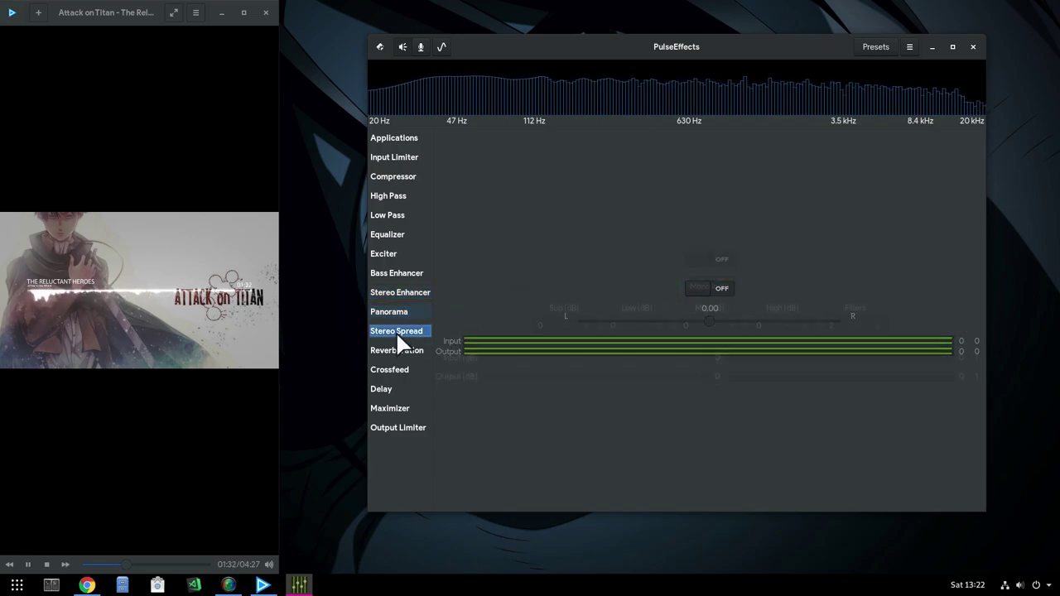
left_click(709, 258)
left_click(709, 258)
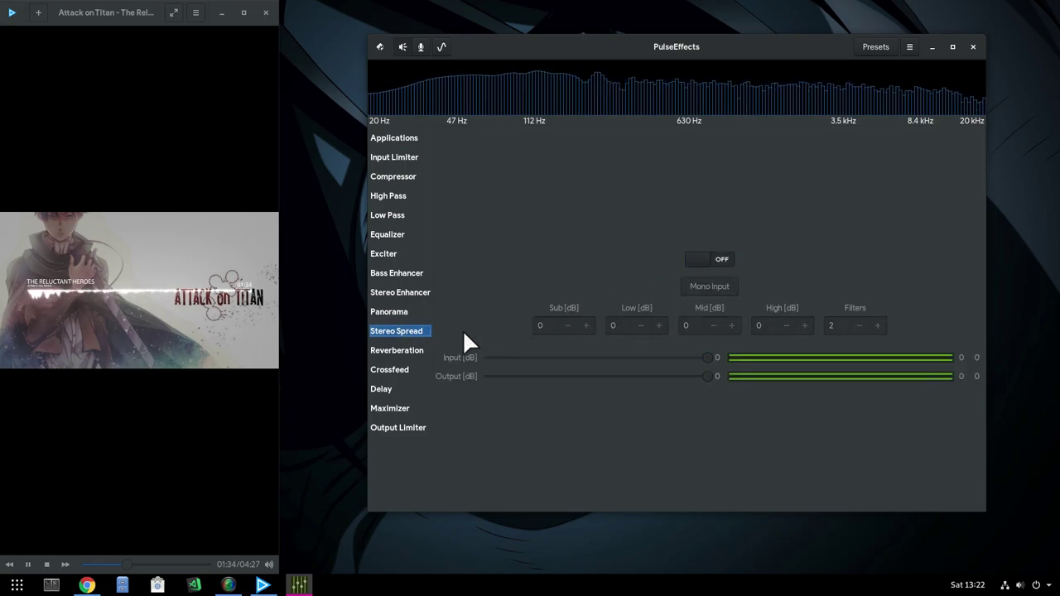
Try the Reverberation and Crossfeed effects in turn, switching each on and off again with its existing settings
left_click(416, 355)
left_click(697, 262)
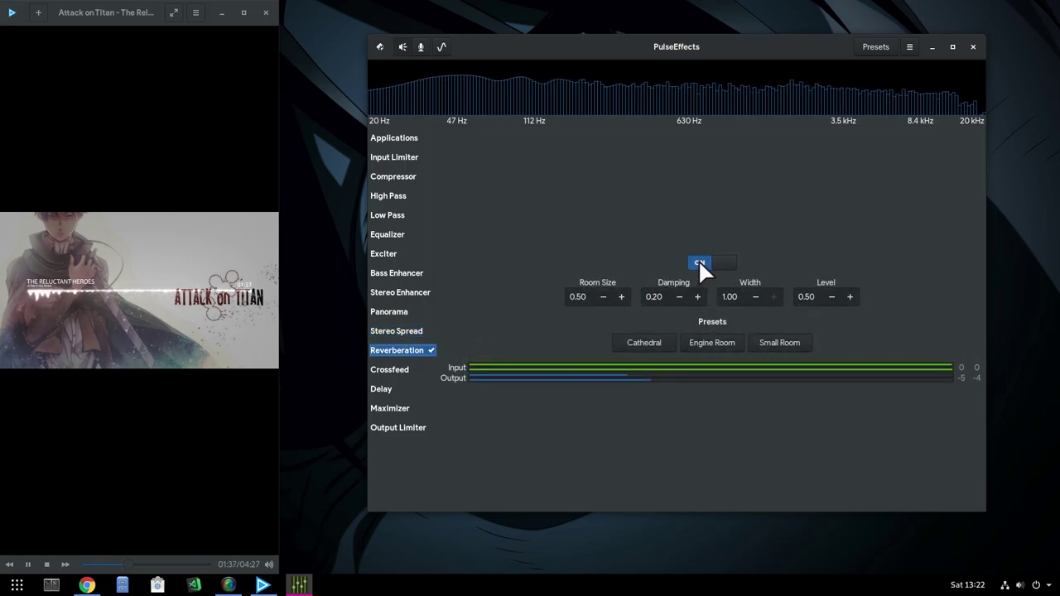
left_click(700, 262)
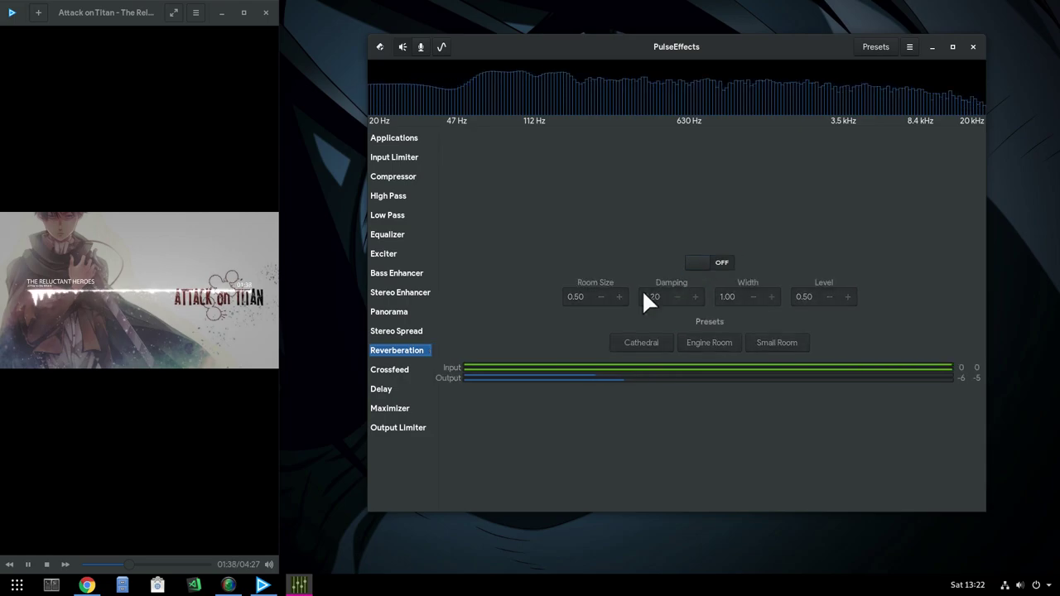
left_click(409, 370)
left_click(709, 258)
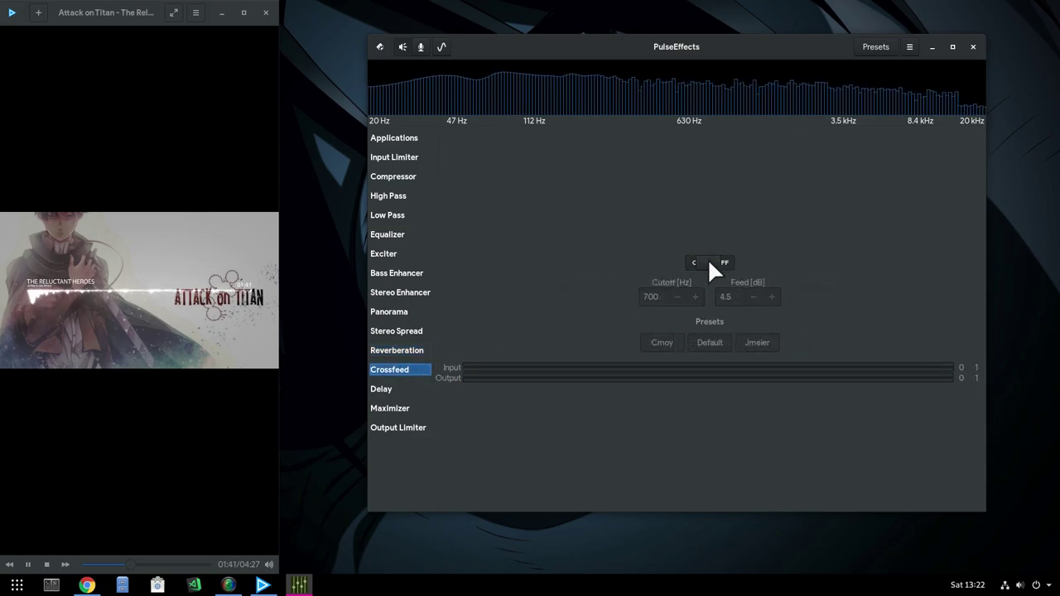
left_click(707, 260)
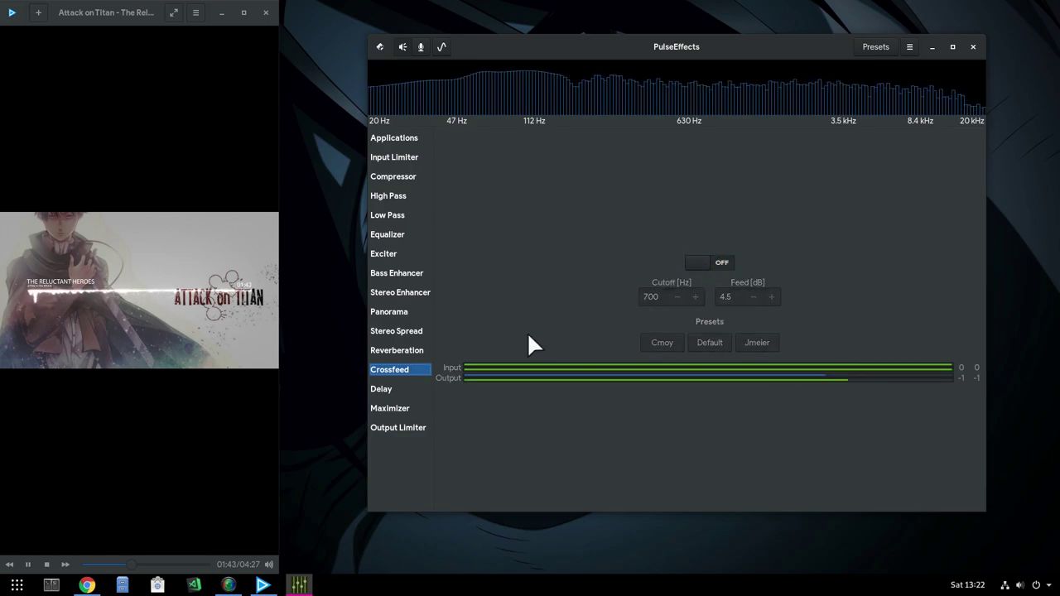
Try the Delay and Maximizer effects one after the other, turning each on and off again
left_click(399, 385)
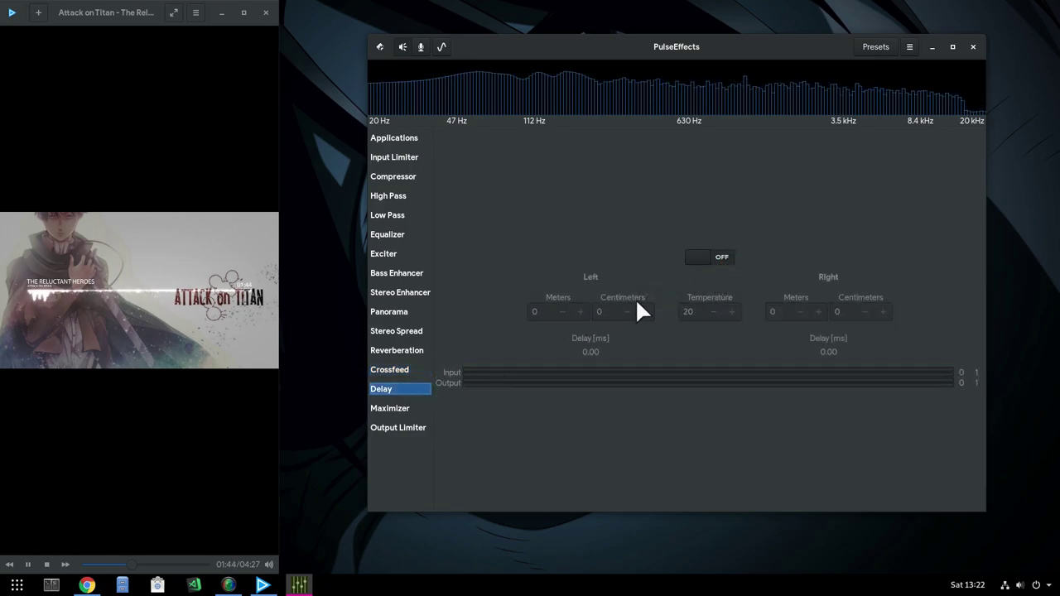
left_click(701, 260)
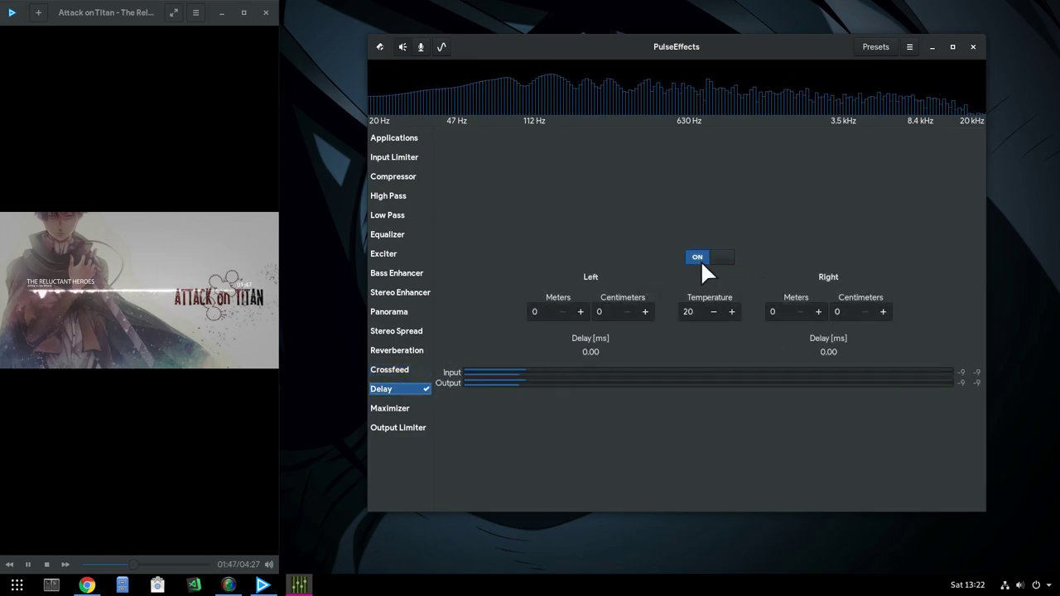
left_click(701, 260)
left_click(395, 408)
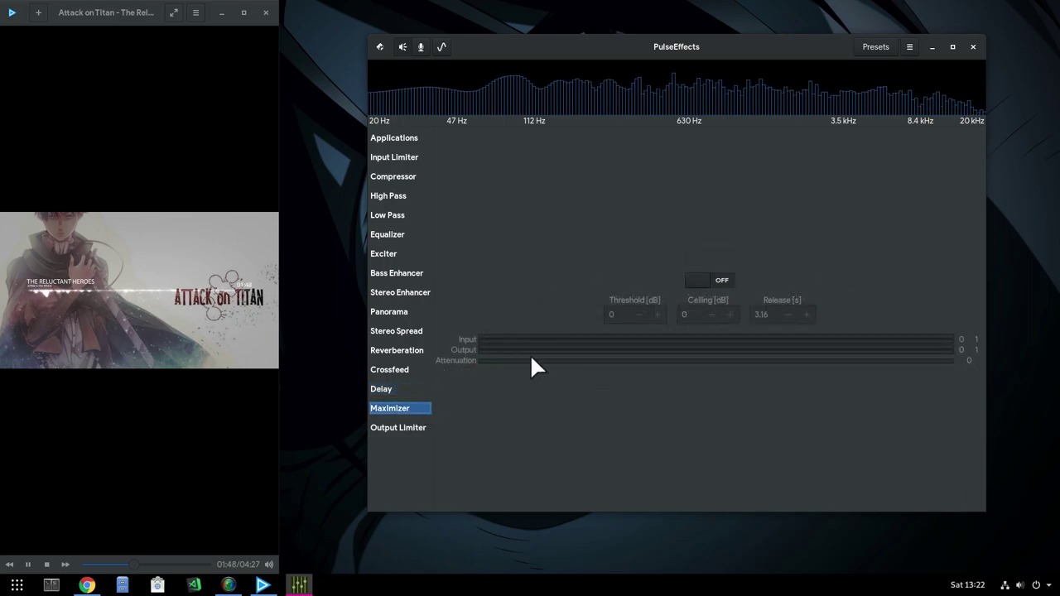
left_click(697, 280)
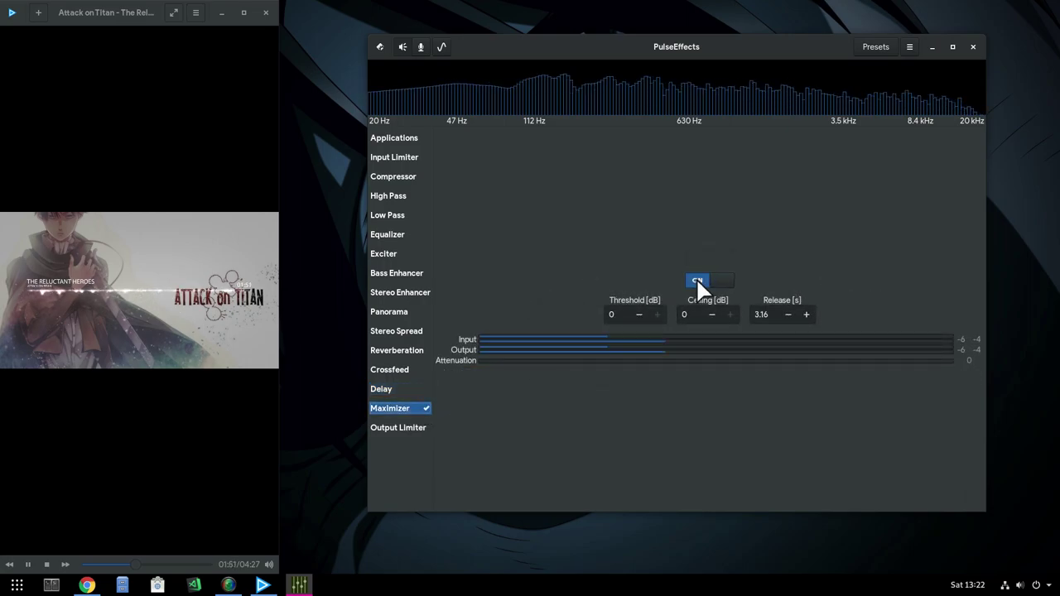
left_click(697, 280)
Try the Output Limiter by turning it on and off again with its existing settings
left_click(413, 424)
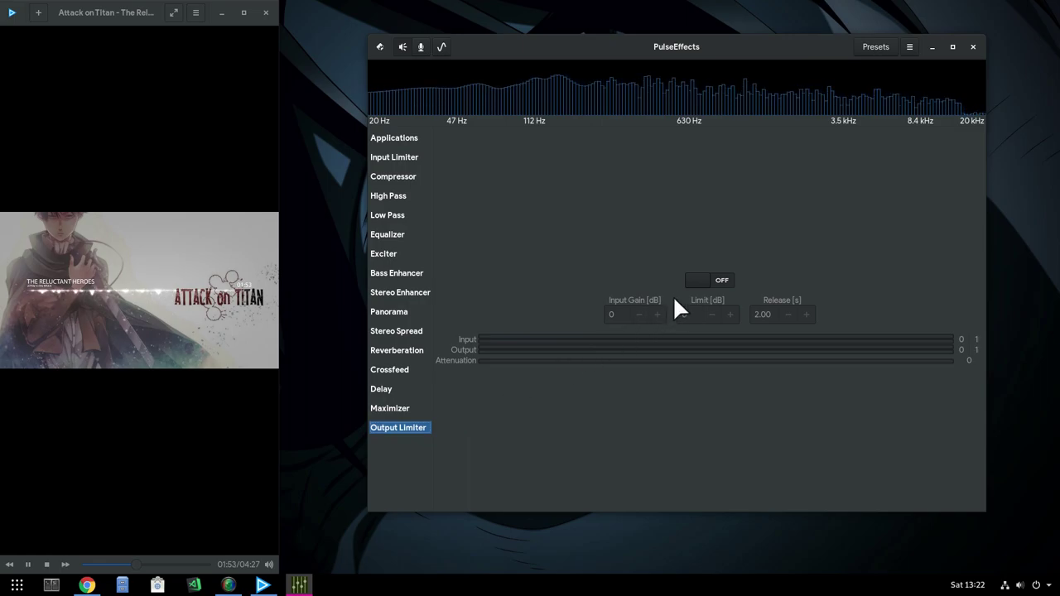
left_click(705, 281)
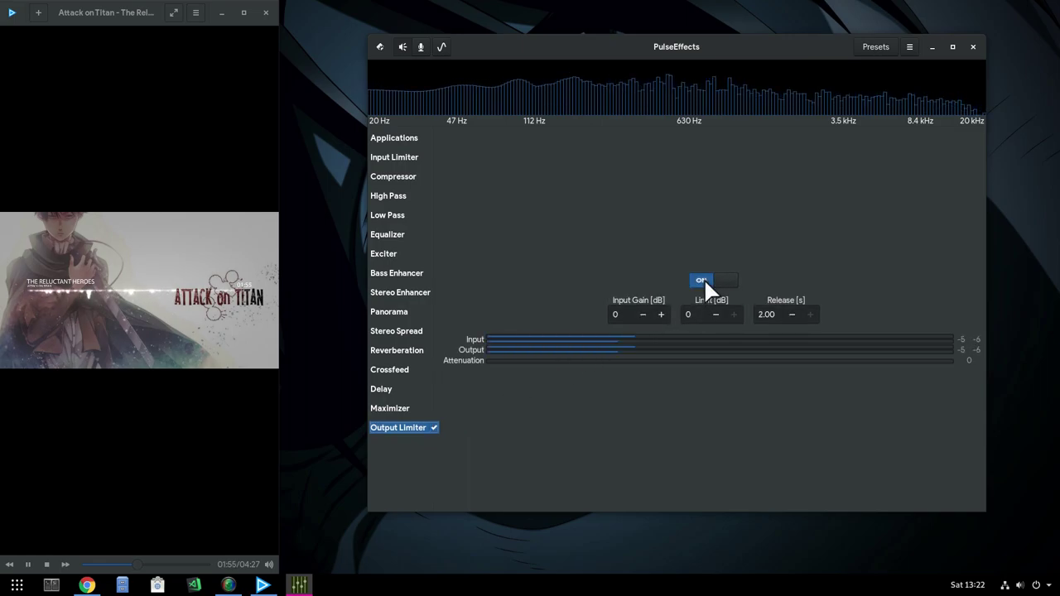
left_click(703, 280)
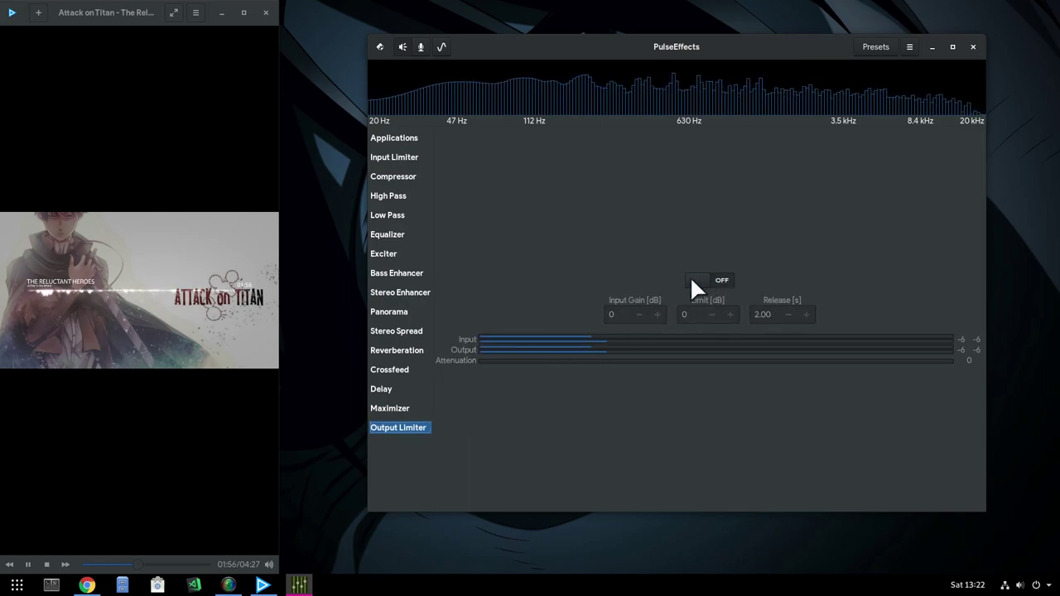
Turn on the Equalizer and open the filter settings of the 226Hz band
left_click(405, 234)
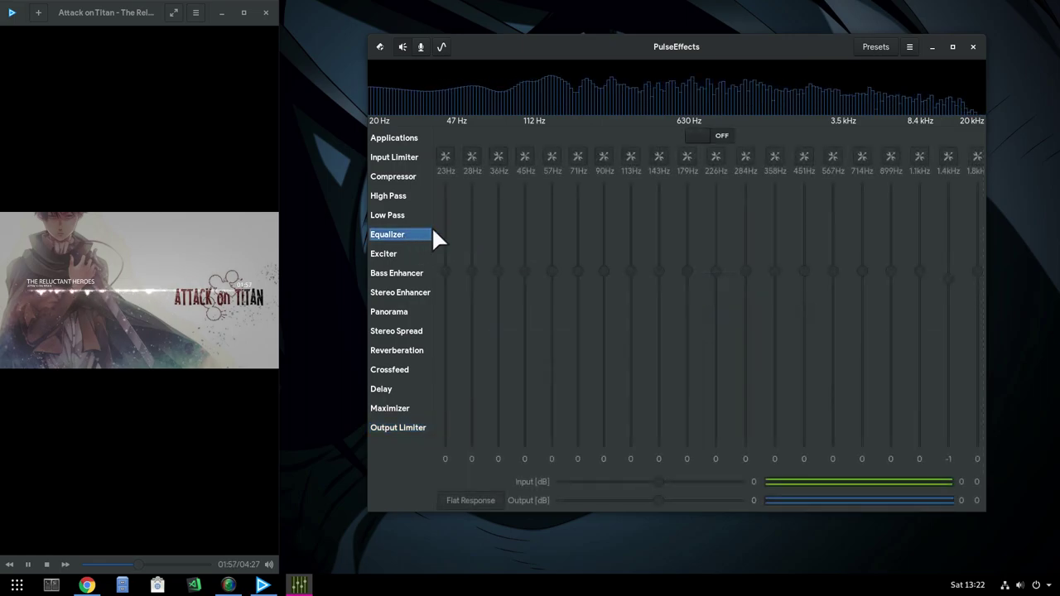
left_click(710, 133)
left_click(710, 154)
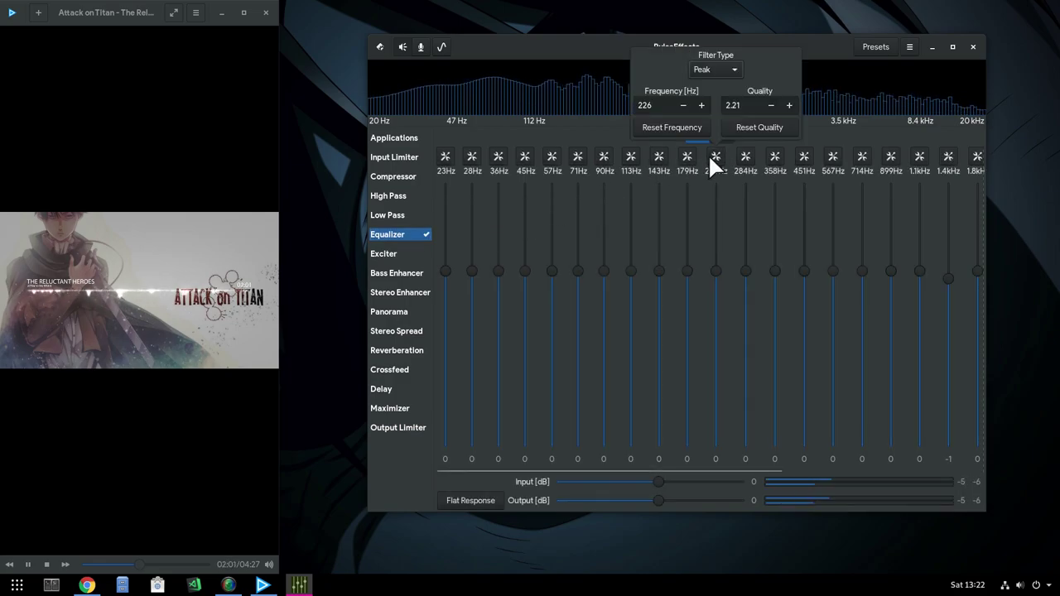
Raise the 226Hz band's frequency to 230 Hz and bring it back to 226 Hz
left_click(700, 101)
left_click(698, 99)
left_click(698, 100)
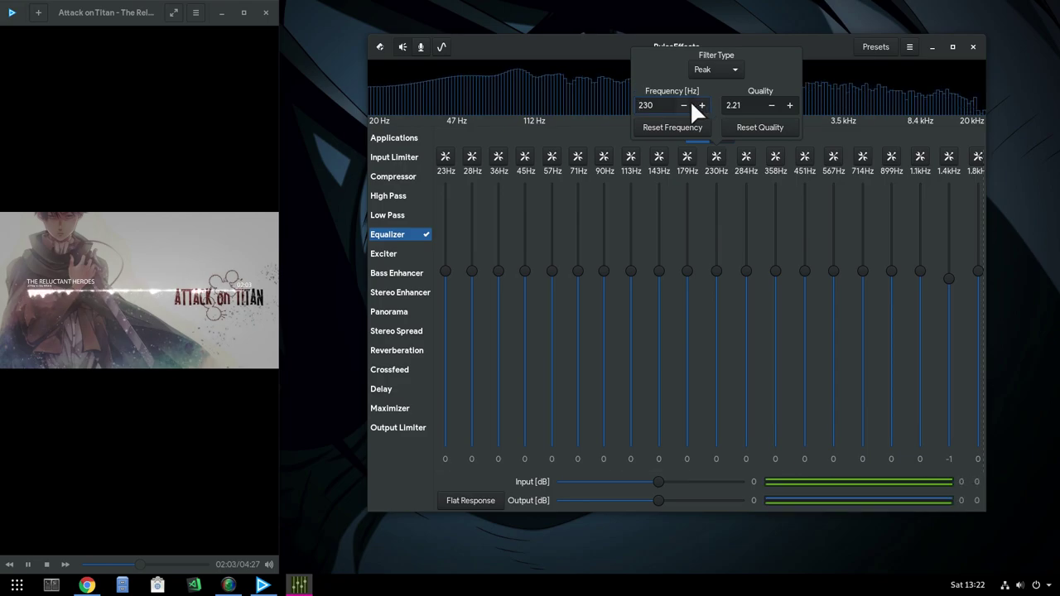
left_click(683, 105)
left_click(683, 106)
left_click(684, 105)
Set the 226Hz band's filter type to Low Shelf and turn the Equalizer off
left_click(717, 69)
left_click(721, 87)
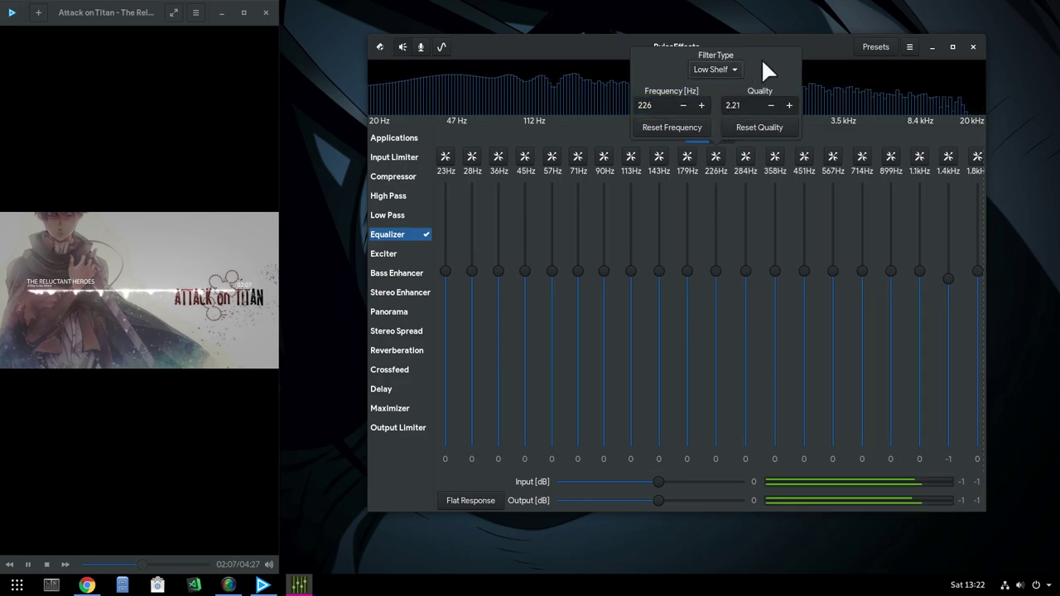
left_click(817, 40)
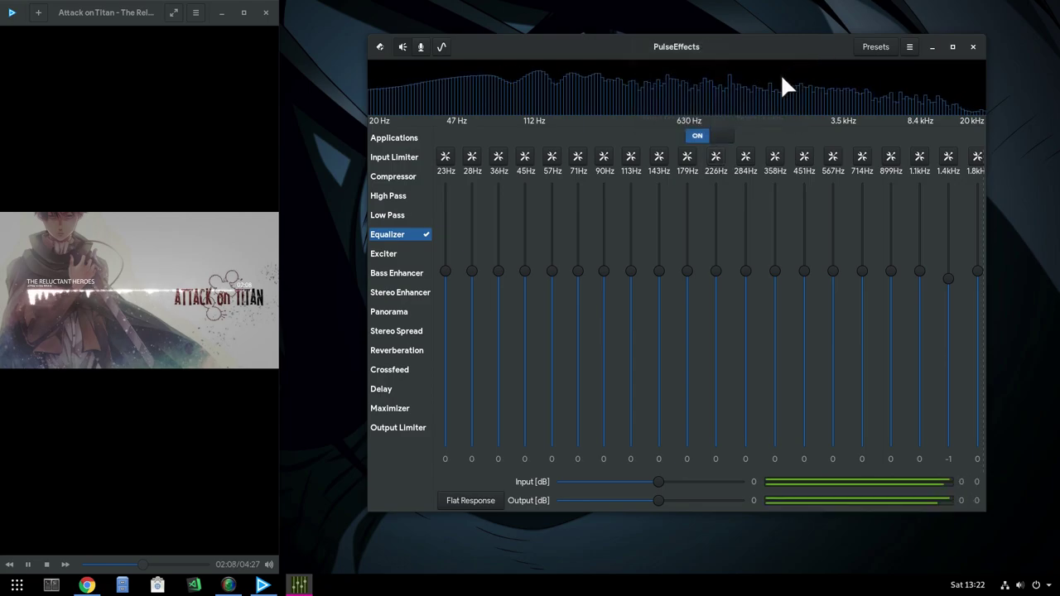
left_click(717, 135)
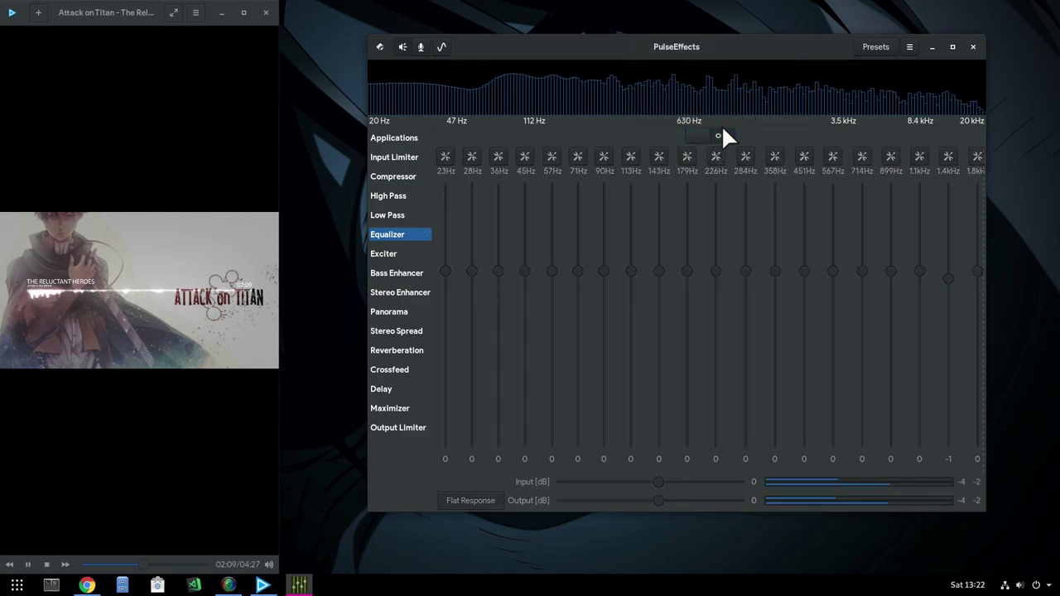
View the microphone effects page, return to the output effects, and look over the general, spectrum and latency settings
left_click(420, 47)
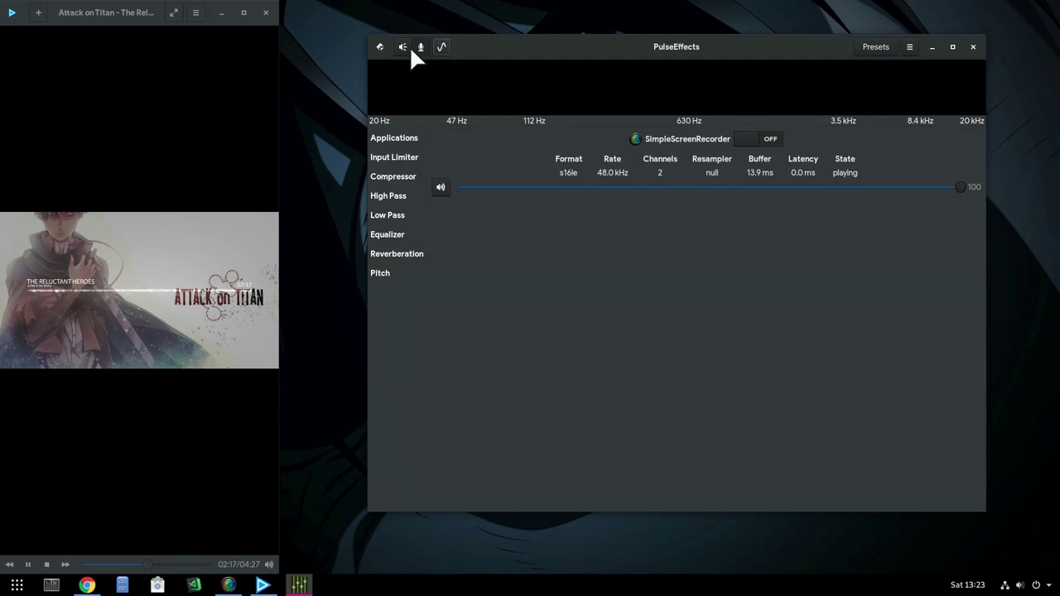
left_click(404, 46)
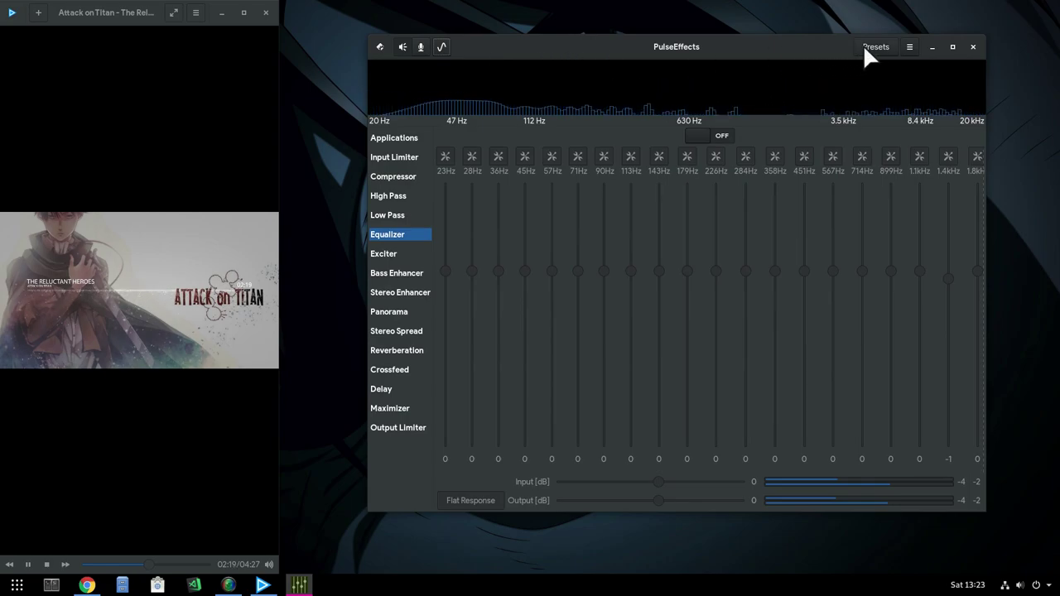
left_click(908, 47)
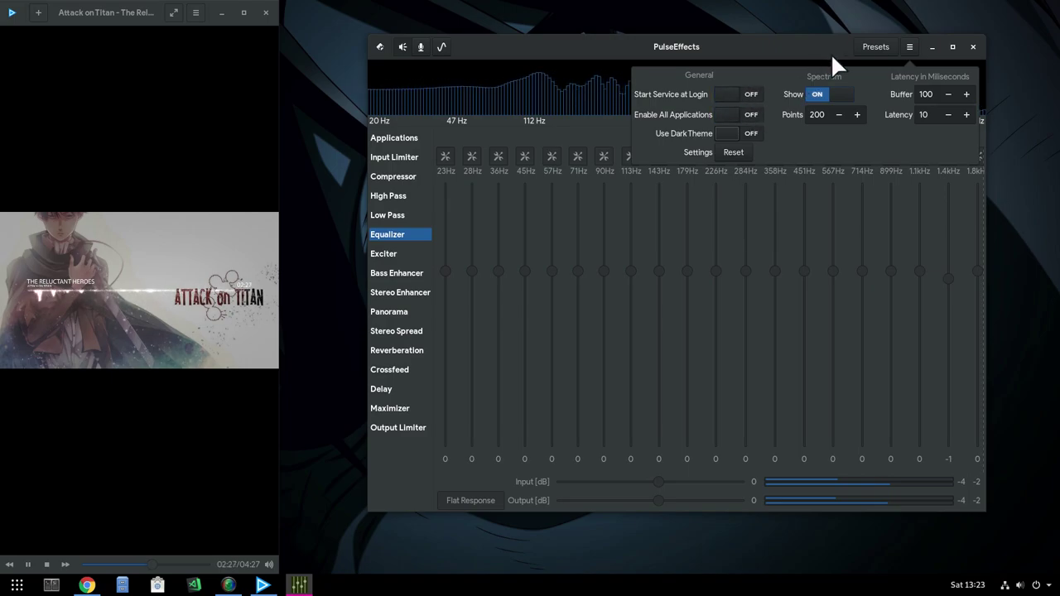
left_click(905, 41)
Save the current effect settings as a new preset named Mine
left_click(879, 47)
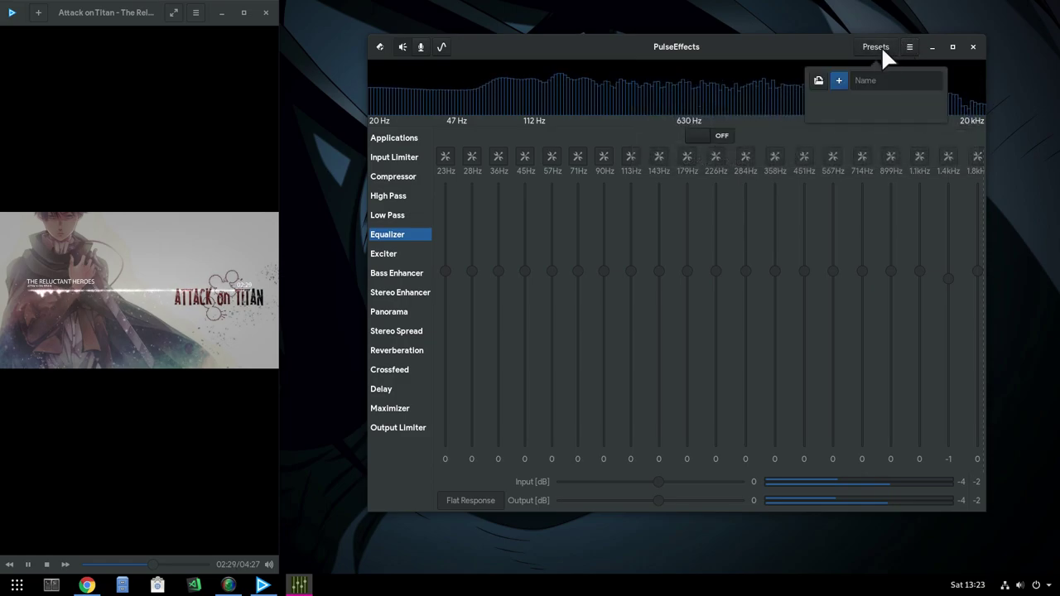
left_click(858, 80)
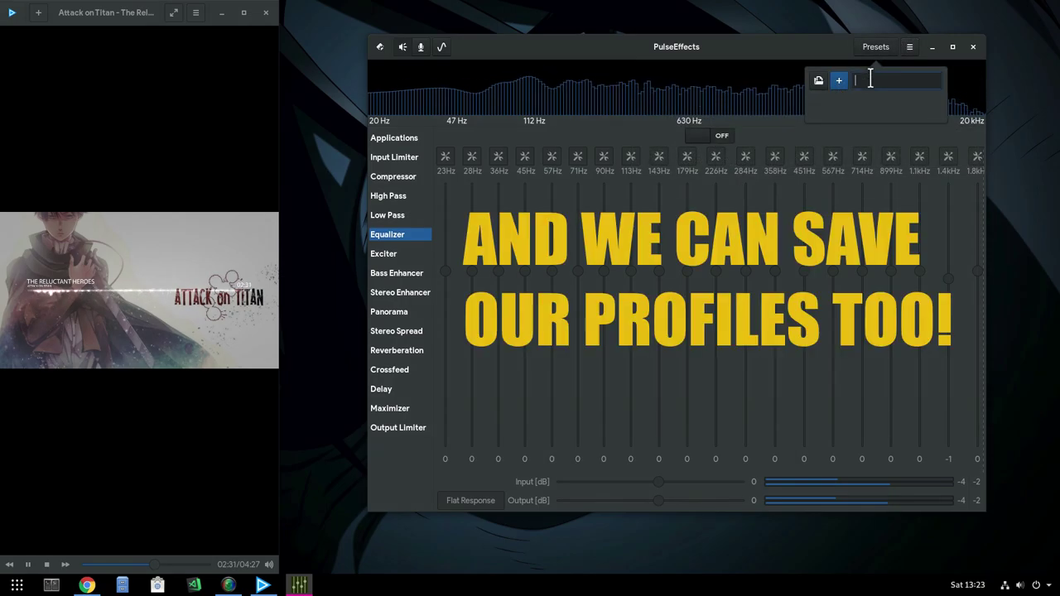
type("Mine")
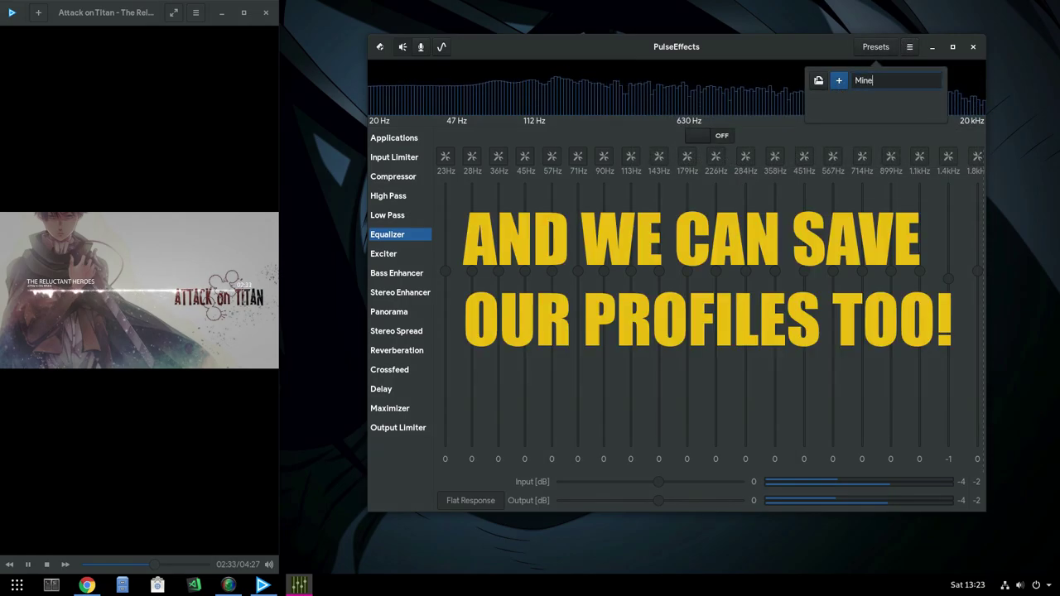
left_click(839, 83)
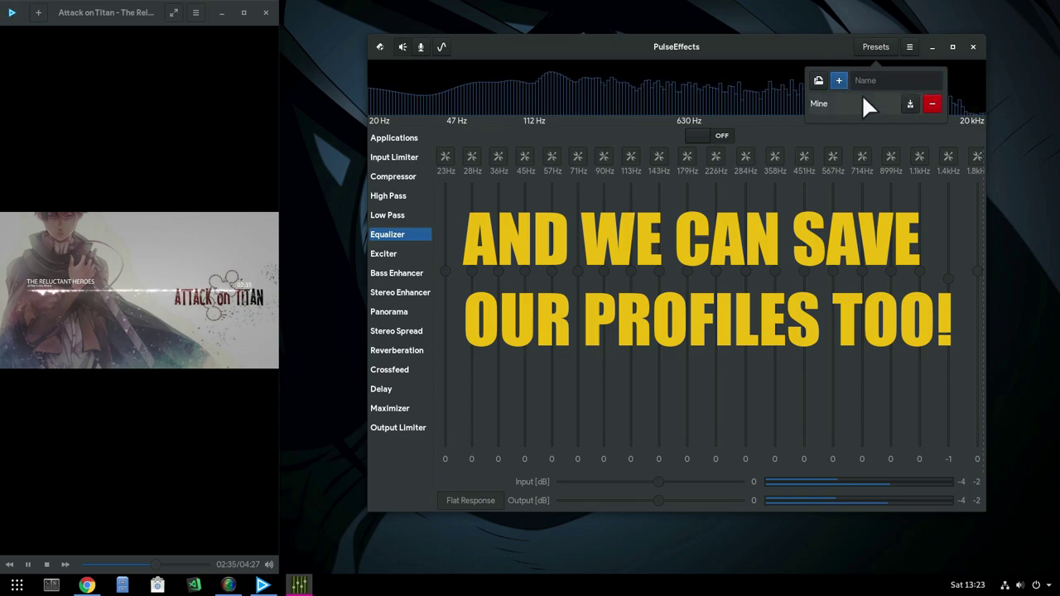
Store the current settings in the Mine preset and remove that preset from the list
left_click(910, 104)
left_click(933, 102)
left_click(875, 46)
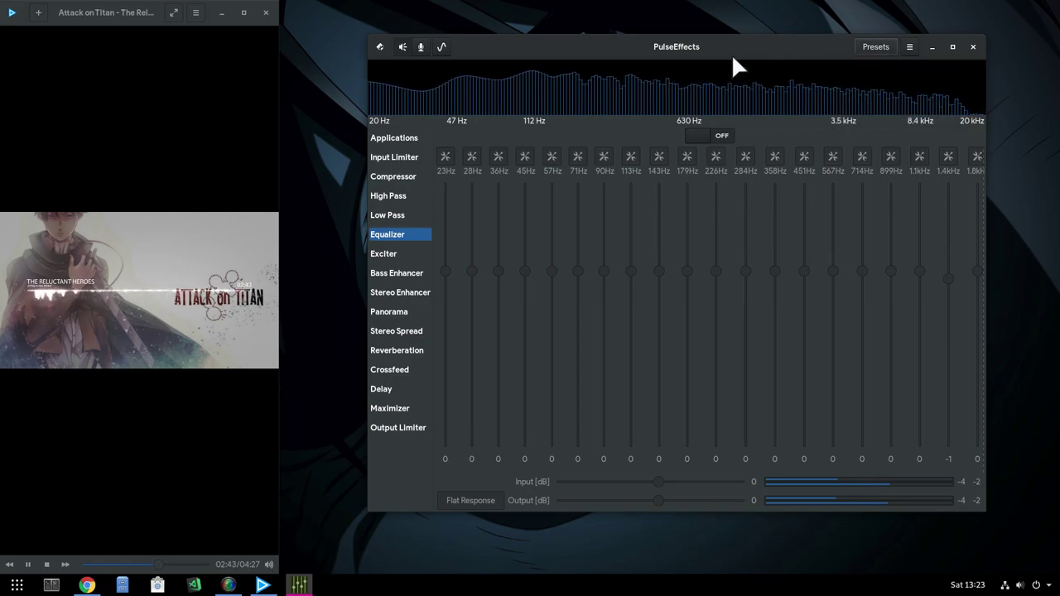
Check the program's version and credits in its About dialog and close the dialog
left_click(378, 46)
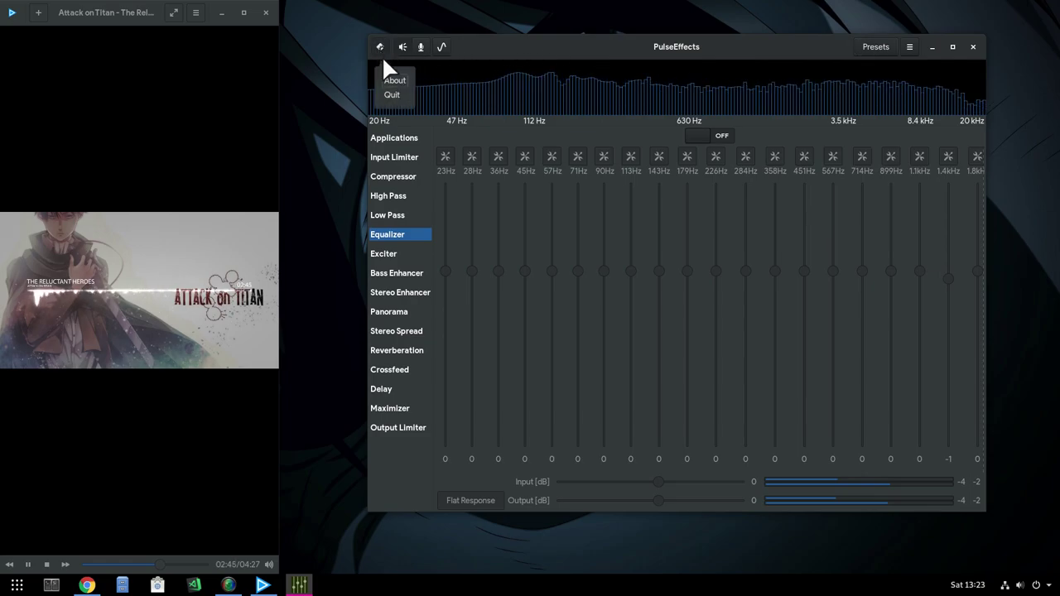
left_click(394, 81)
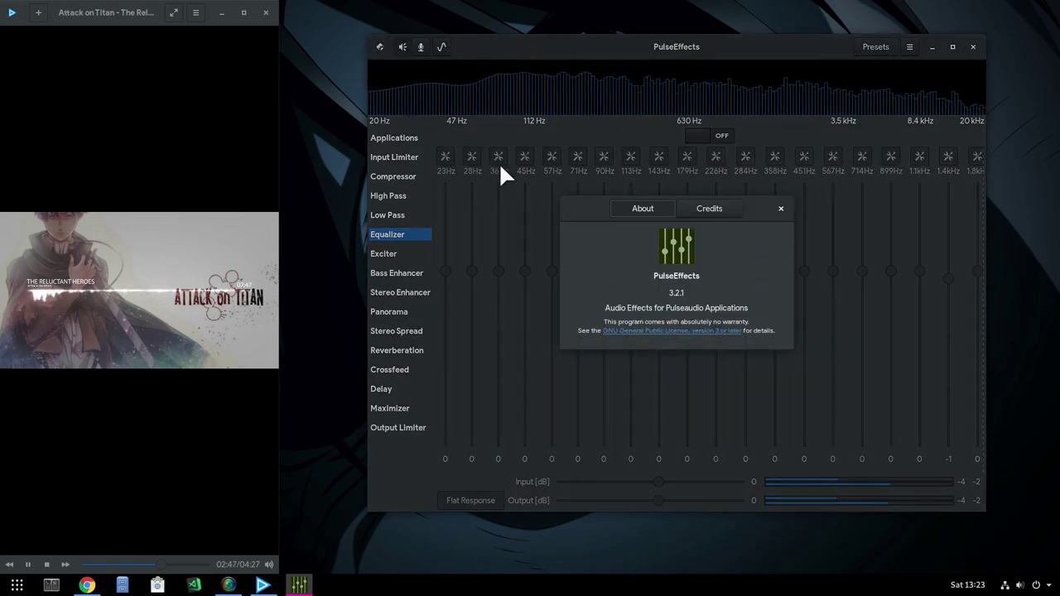
left_click_drag(666, 293, 719, 294)
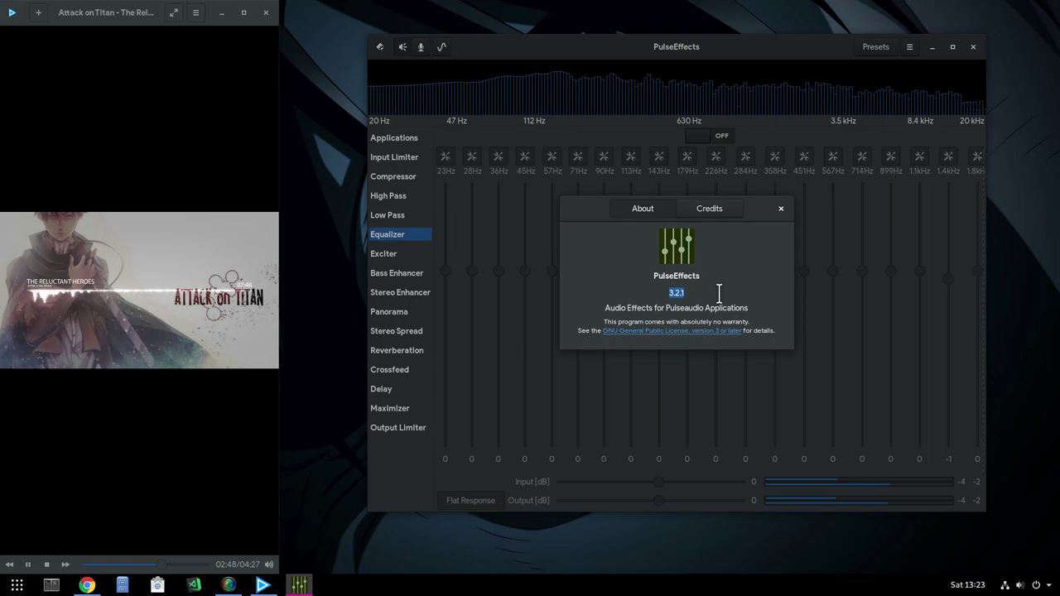
left_click(729, 209)
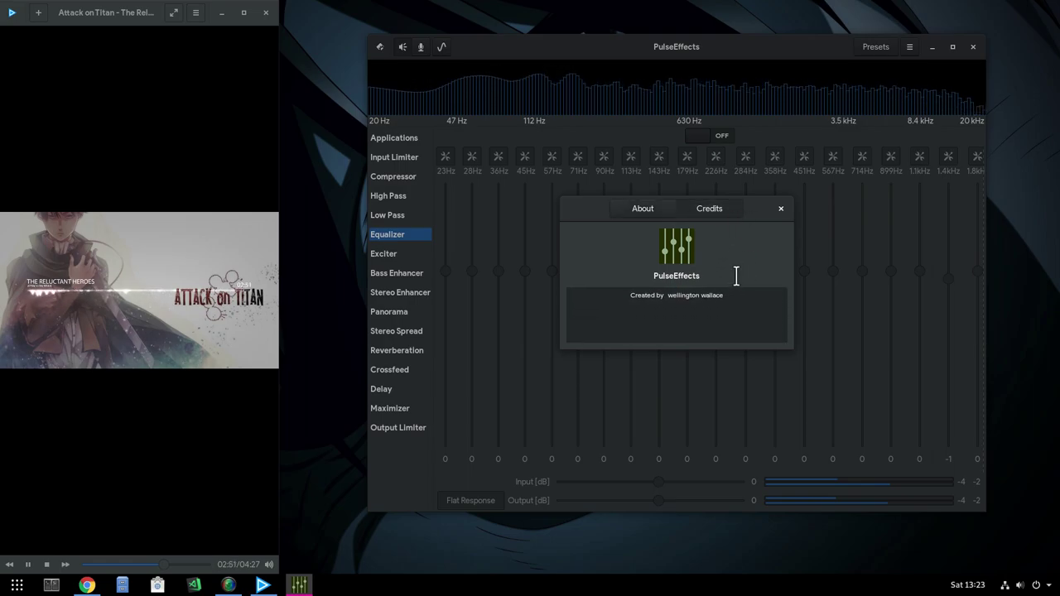
left_click(781, 208)
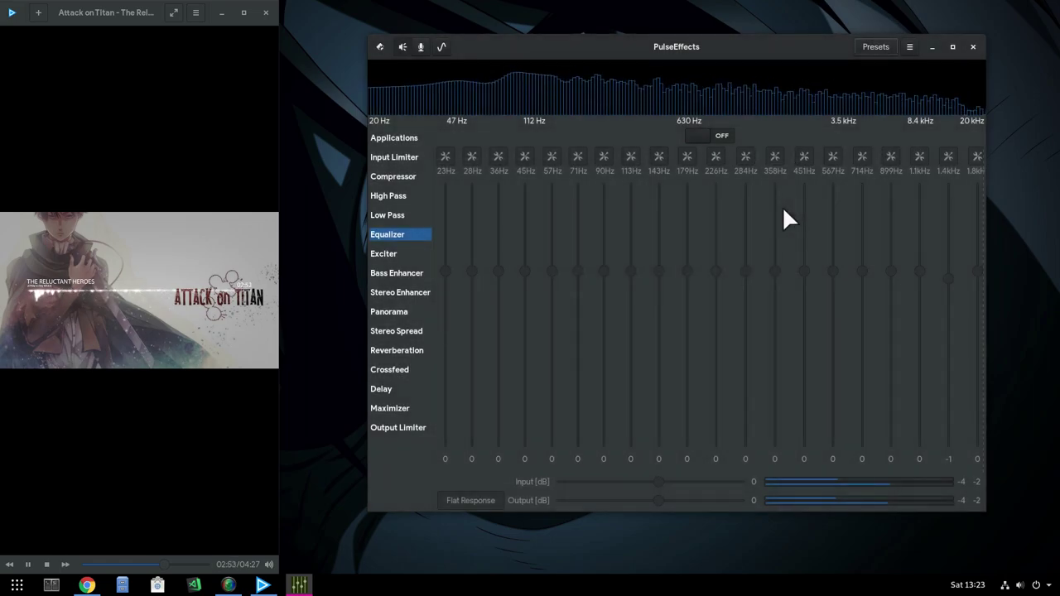